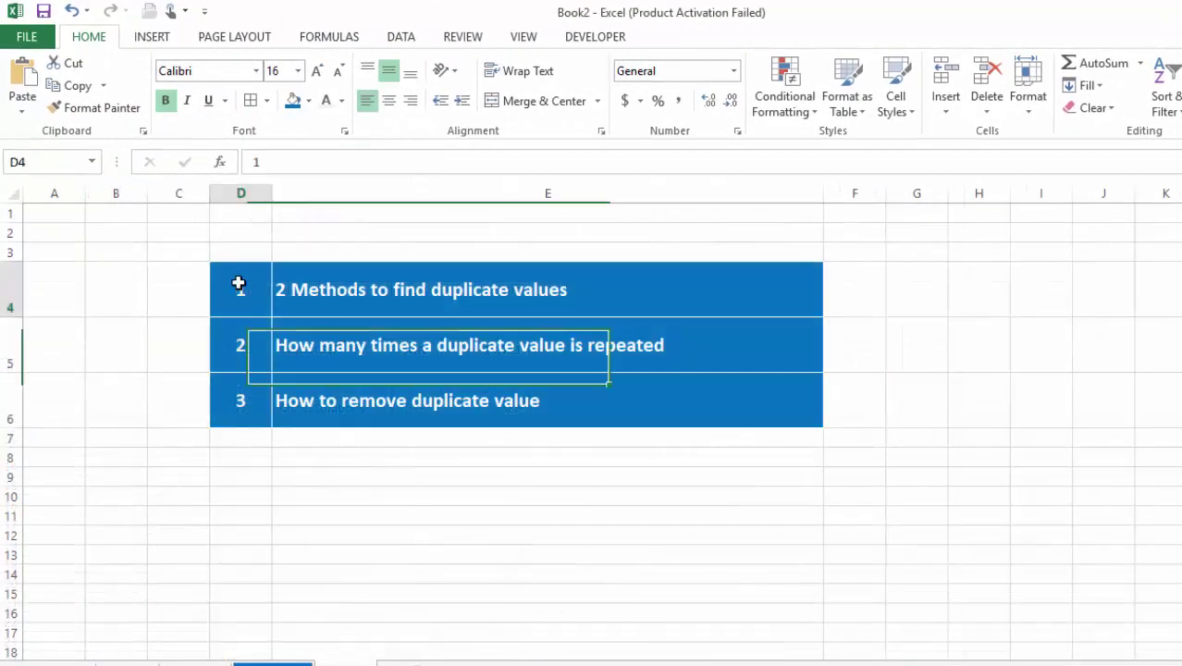
# - Highlight the three numbered topics: finding duplicates, counting repeats and removing duplicates
pyautogui.moveTo(237, 275); pyautogui.dragTo(490, 389)
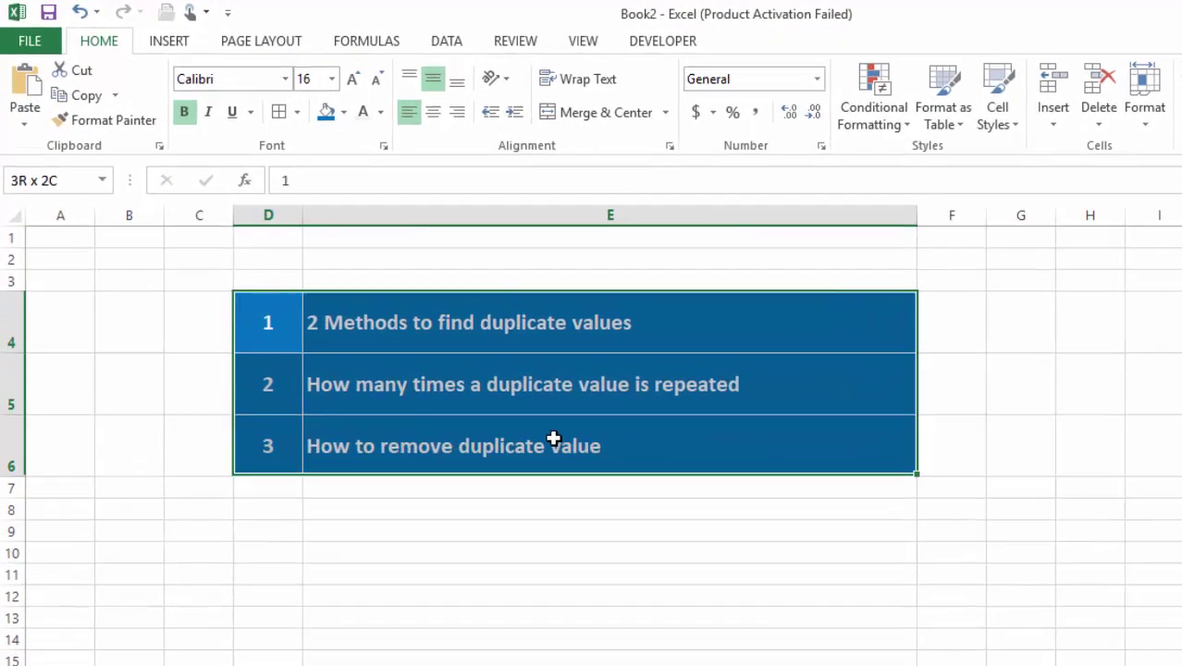
pyautogui.click(746, 333)
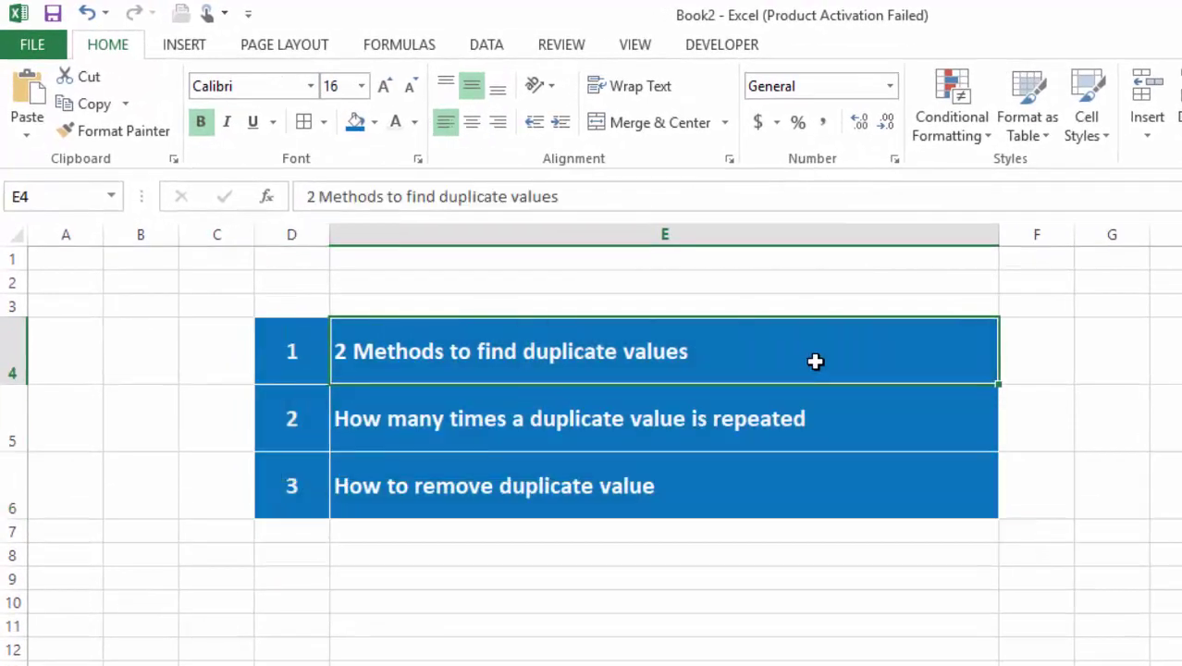
pyautogui.click(829, 414)
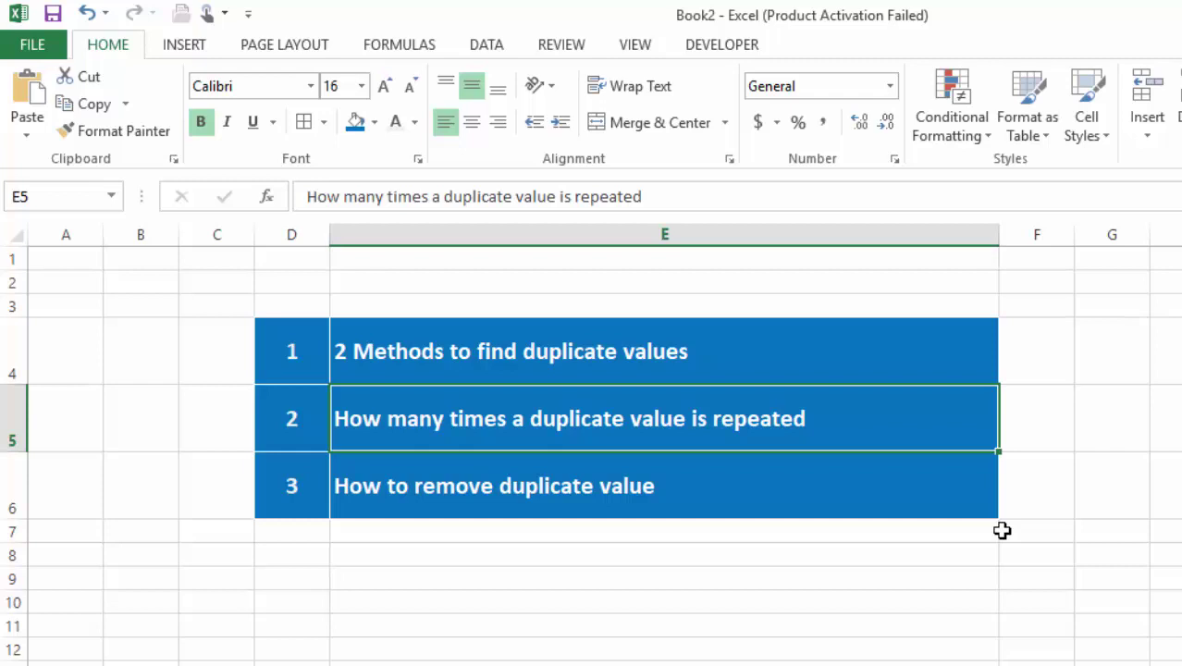
pyautogui.click(691, 489)
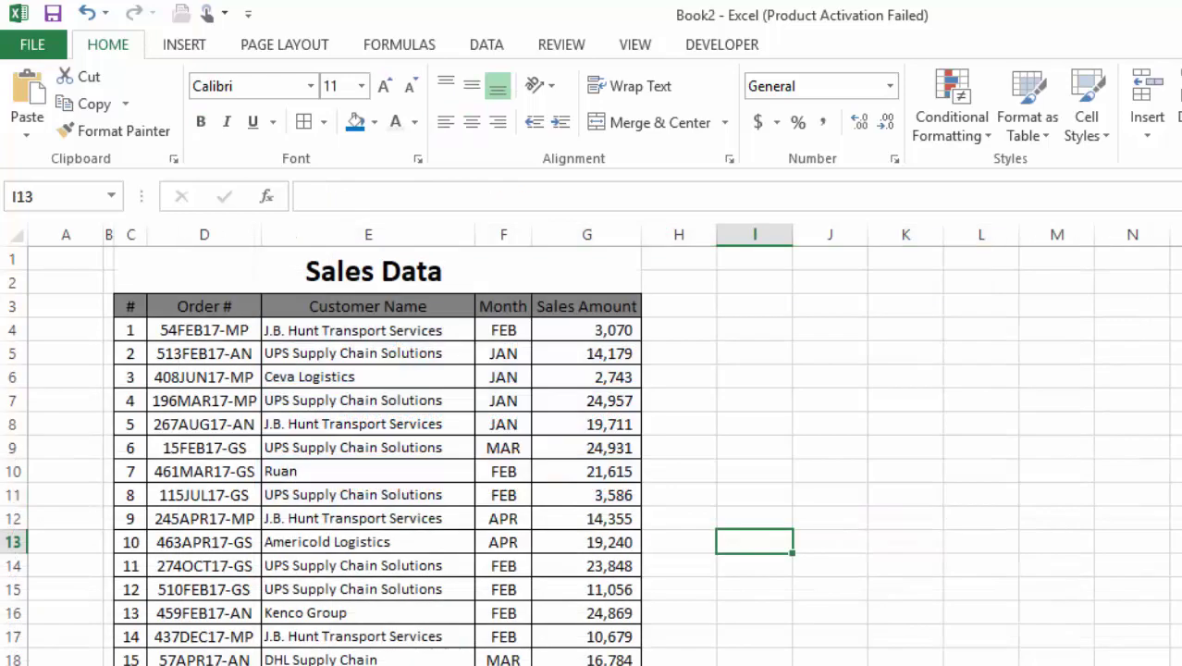
# - Select sample ranges: title cell, # column, Order #, Customer Name, Month and Sales Amount values
pyautogui.click(316, 249)
pyautogui.hotkey('shift', 'Down')
pyautogui.hotkey('shift', 'Down')
pyautogui.hotkey('shift', 'Down')
pyautogui.hotkey('shift', 'Down')
pyautogui.hotkey('shift', 'Down')
pyautogui.hotkey('shift', 'Down')
pyautogui.hotkey('shift', 'Down')
pyautogui.hotkey('shift', 'Down')
pyautogui.hotkey('shift', 'Down')
pyautogui.moveTo(129, 308); pyautogui.dragTo(127, 466)
pyautogui.moveTo(238, 311); pyautogui.dragTo(201, 456)
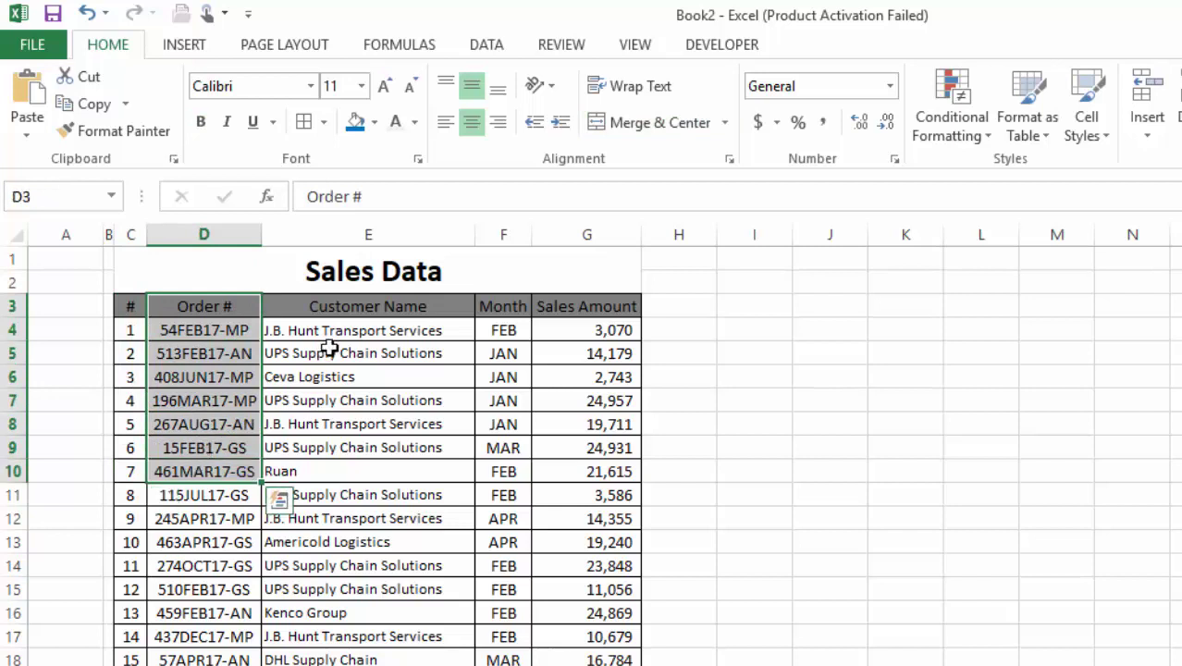
pyautogui.moveTo(330, 353); pyautogui.dragTo(332, 448)
pyautogui.moveTo(208, 402); pyautogui.dragTo(208, 499)
pyautogui.click(481, 370)
pyautogui.moveTo(482, 369); pyautogui.dragTo(503, 471)
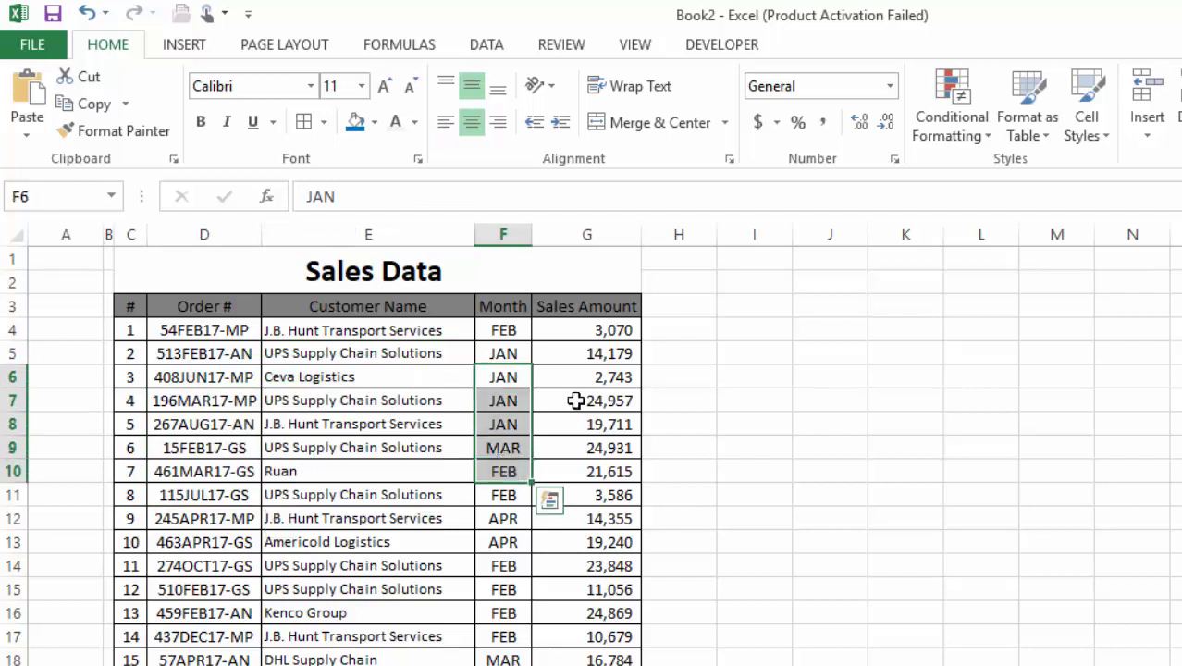
pyautogui.moveTo(585, 348); pyautogui.dragTo(601, 555)
# - Select the Order # header and first order numbers, then a customer cell in row 9
pyautogui.click(389, 542)
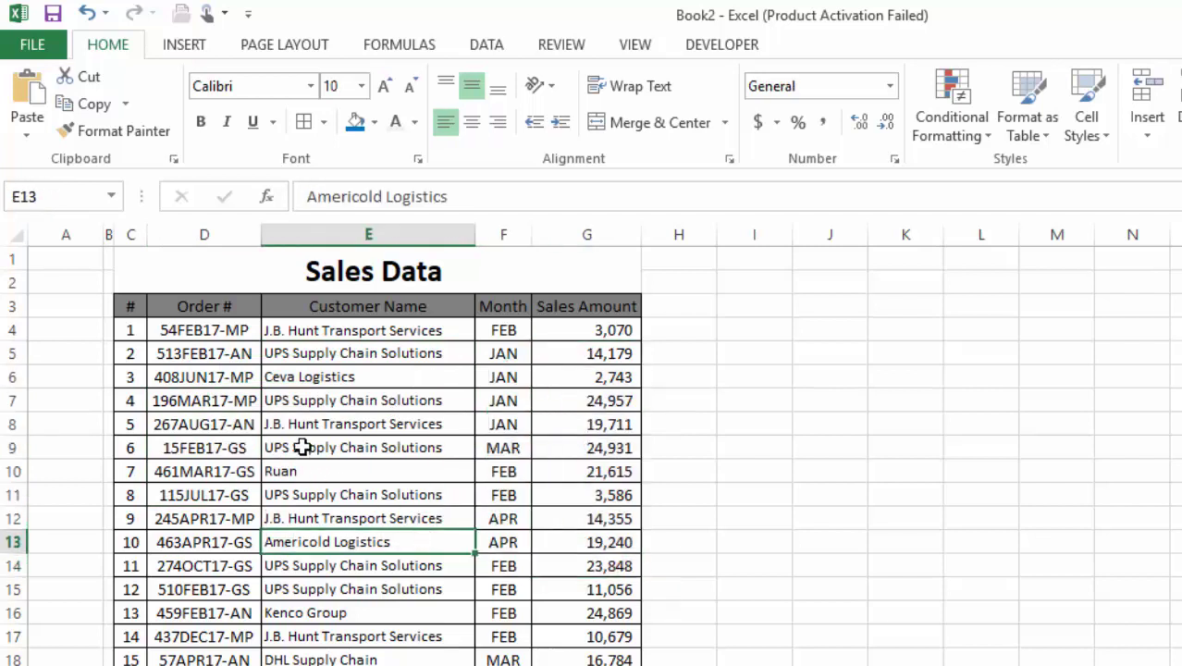
pyautogui.click(228, 314)
pyautogui.moveTo(229, 314); pyautogui.dragTo(227, 543)
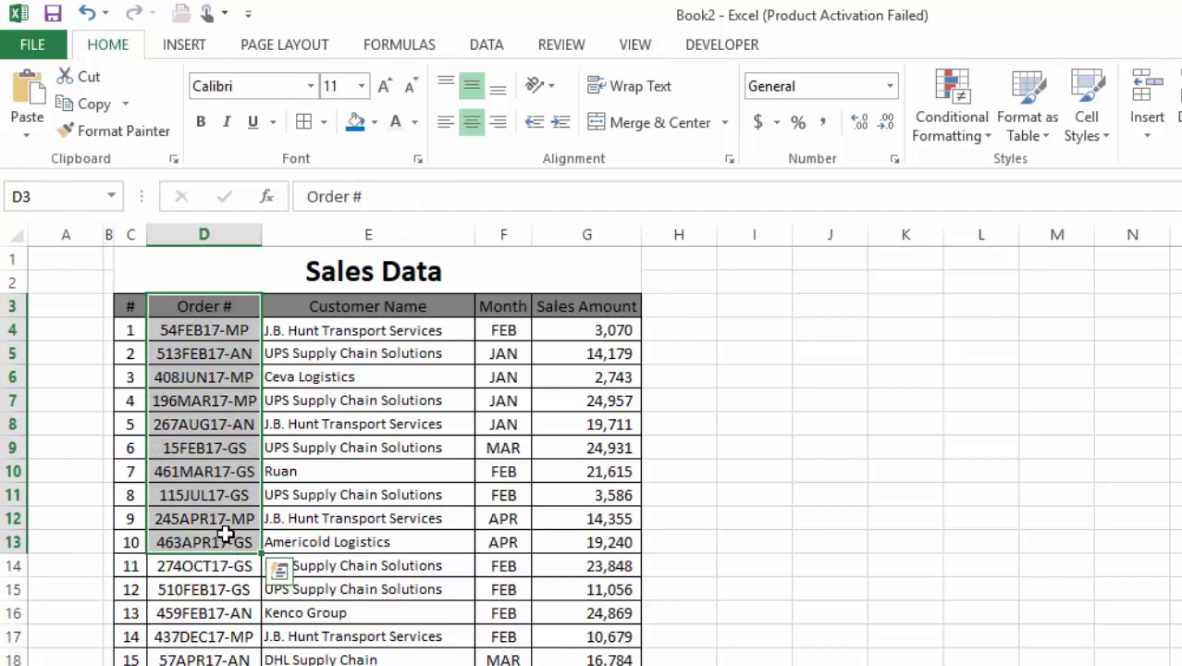
pyautogui.click(232, 331)
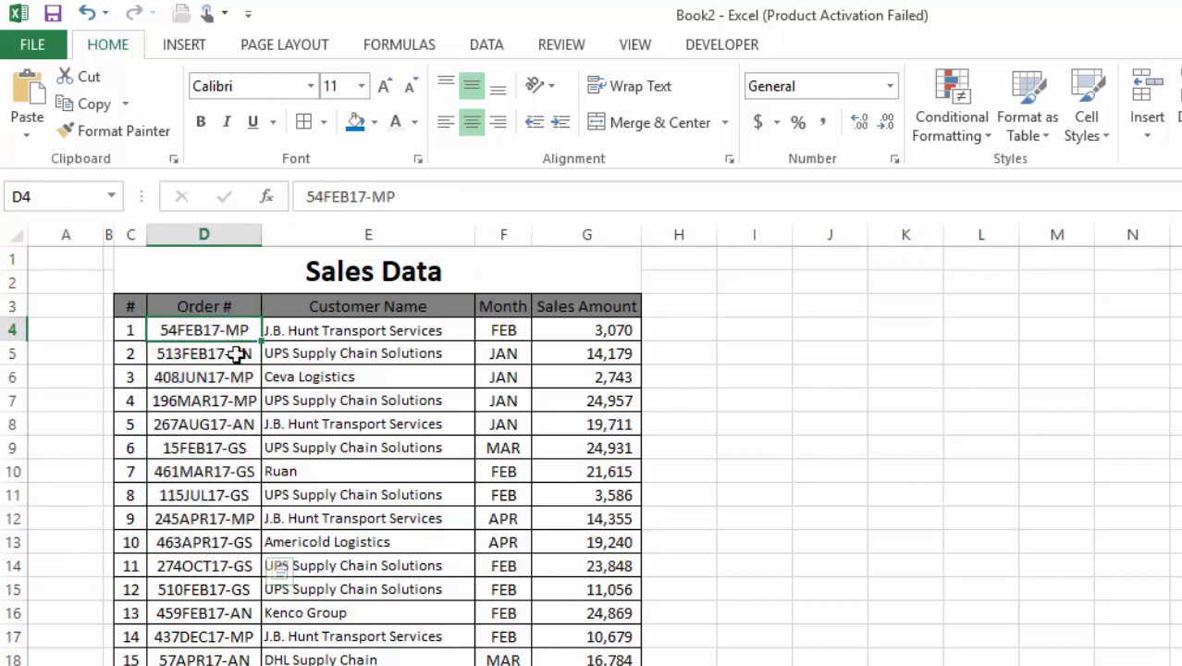
pyautogui.moveTo(238, 354); pyautogui.dragTo(206, 566)
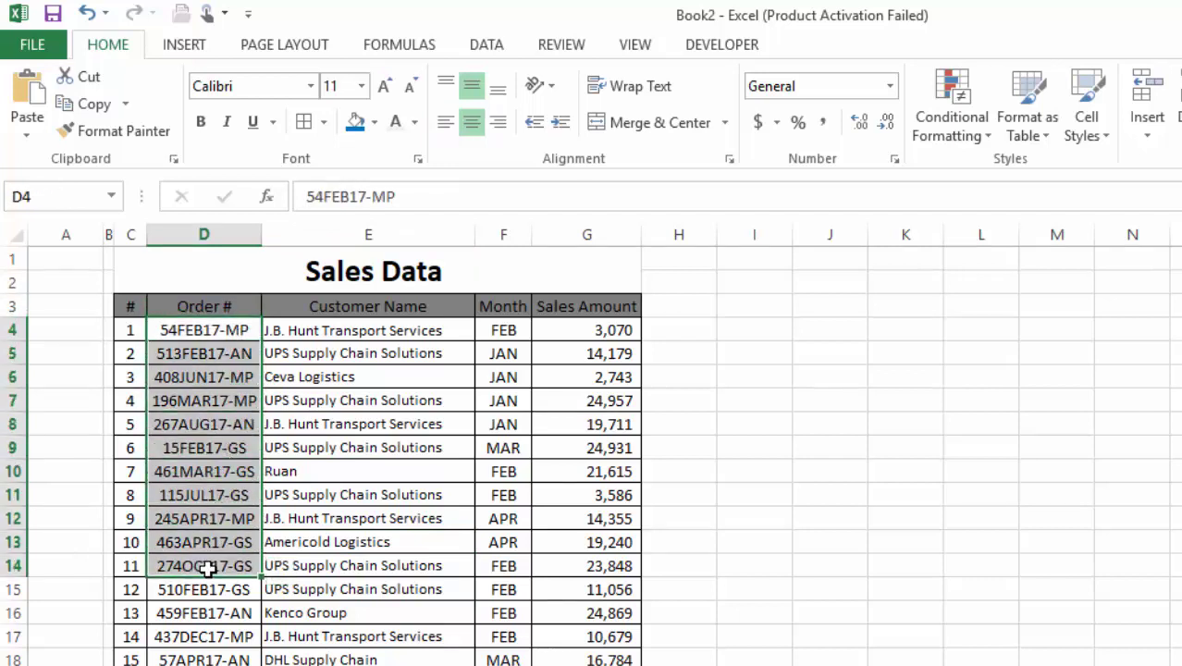
pyautogui.click(360, 440)
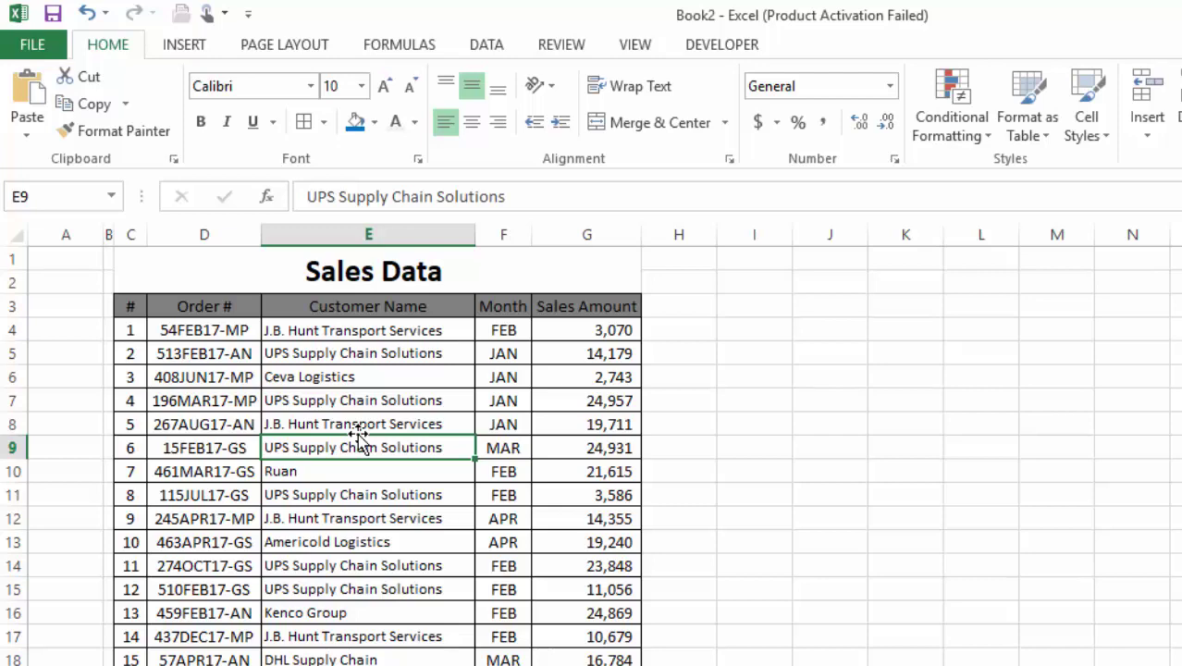
# - Select every Order # from D4 down and bring up Conditional Formatting's Highlight Cells Rules
pyautogui.click(205, 330)
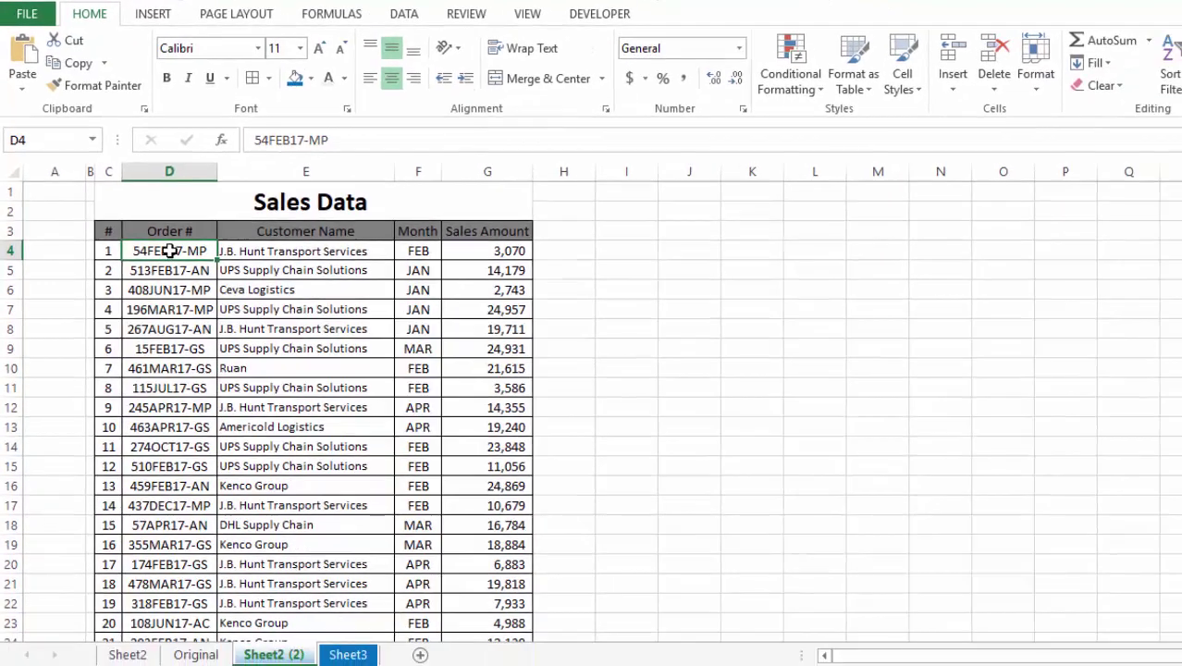
pyautogui.hotkey('ctrl', 'shift', 'Down')
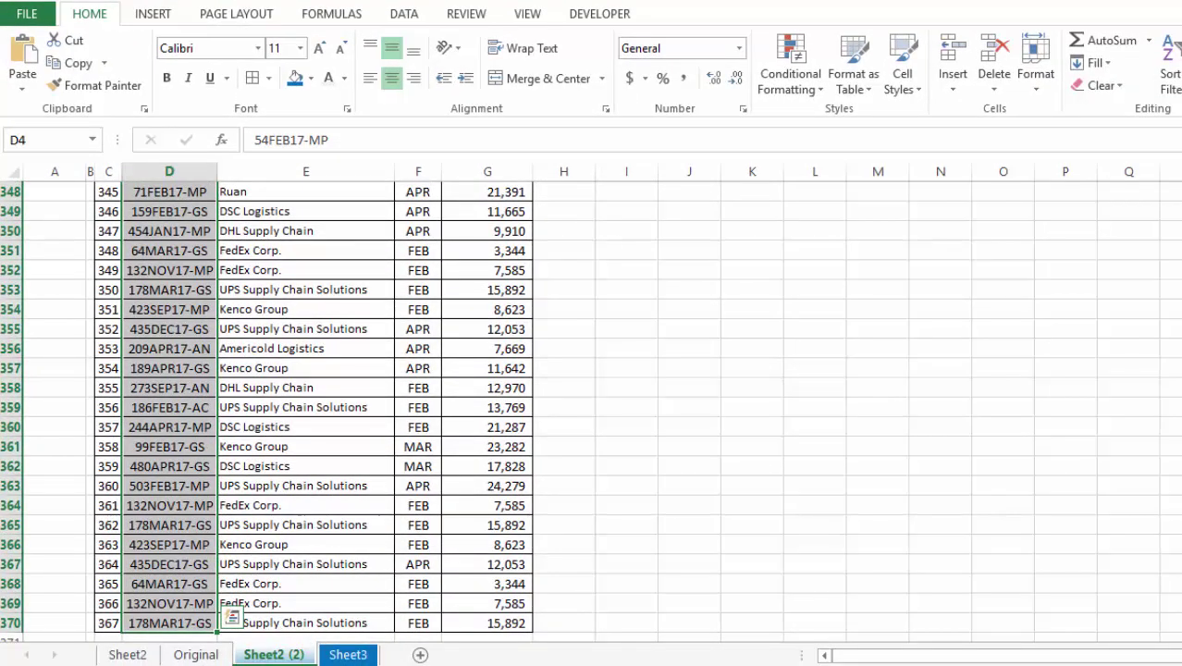
pyautogui.hotkey('ctrl', 'BackSpace')
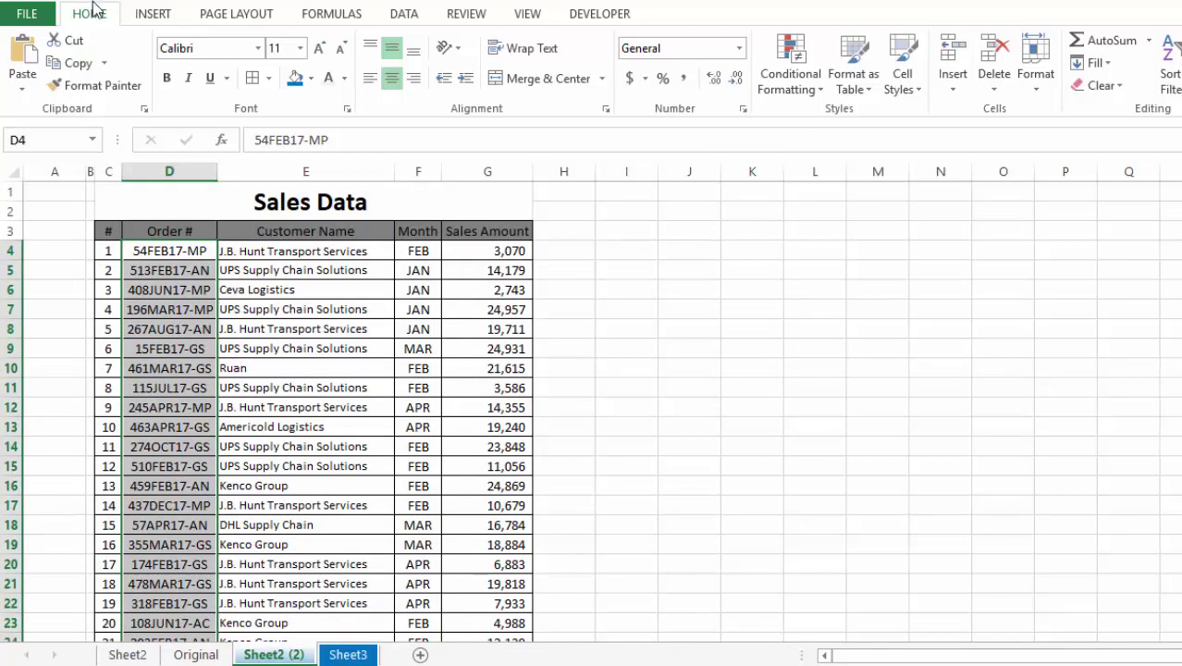
pyautogui.click(801, 97)
pyautogui.moveTo(844, 119)
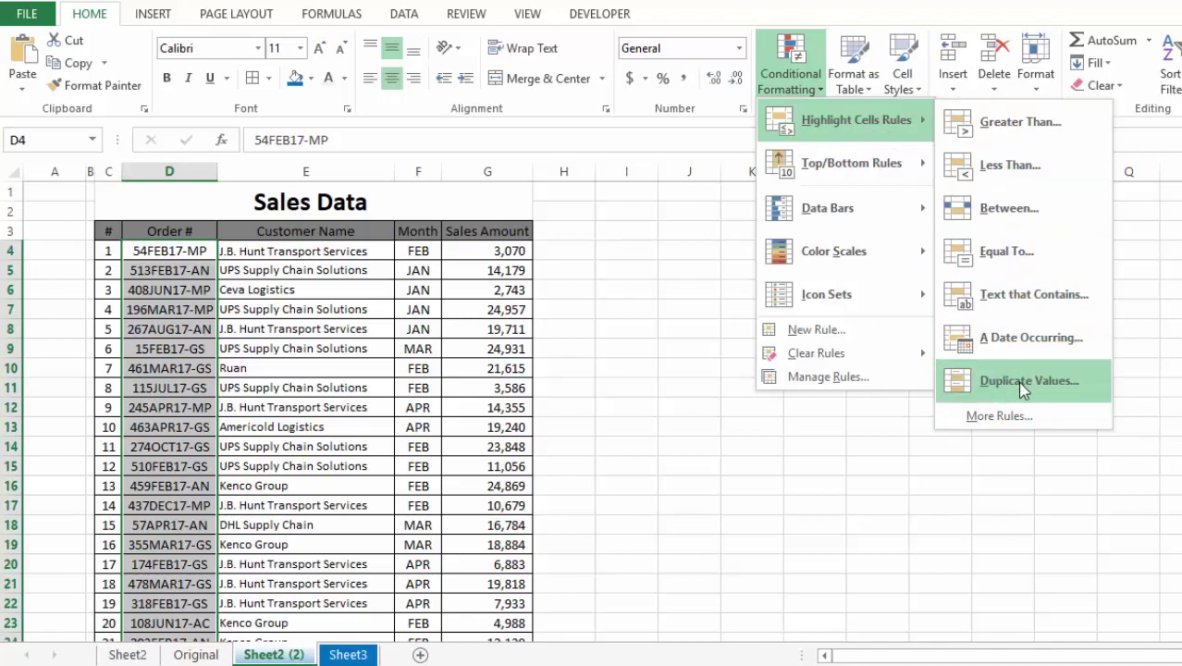
# - Apply Duplicate Values with Light Red Fill with Dark Red Text, discarding the custom format
pyautogui.click(1055, 389)
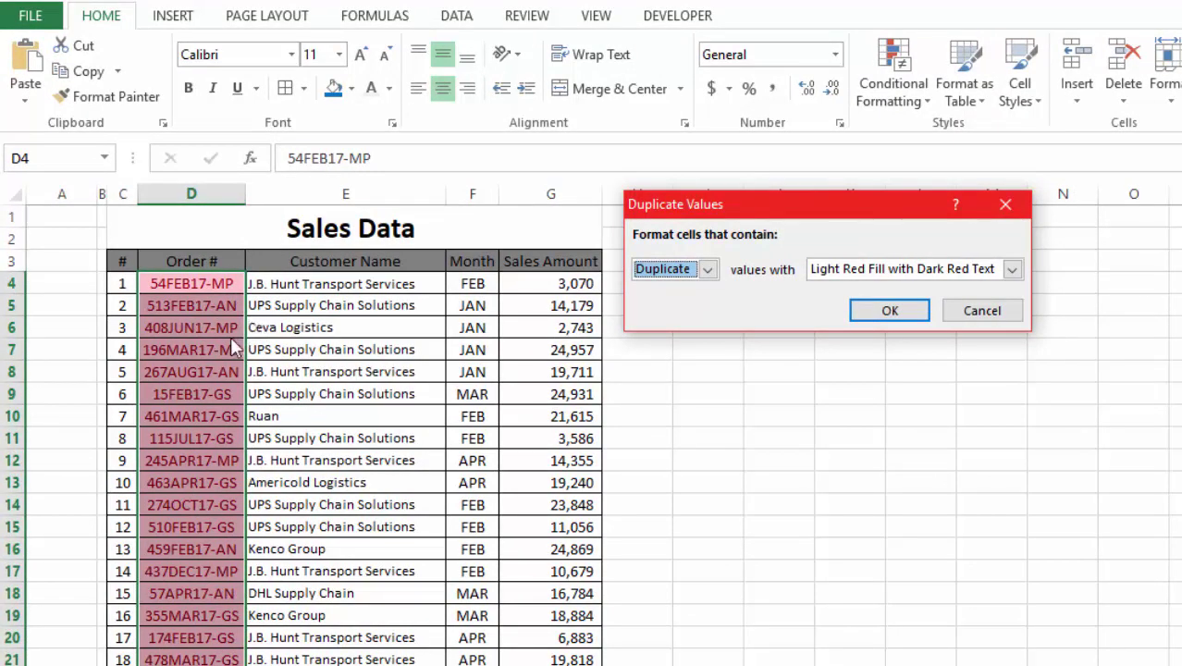
pyautogui.click(1012, 268)
pyautogui.click(938, 377)
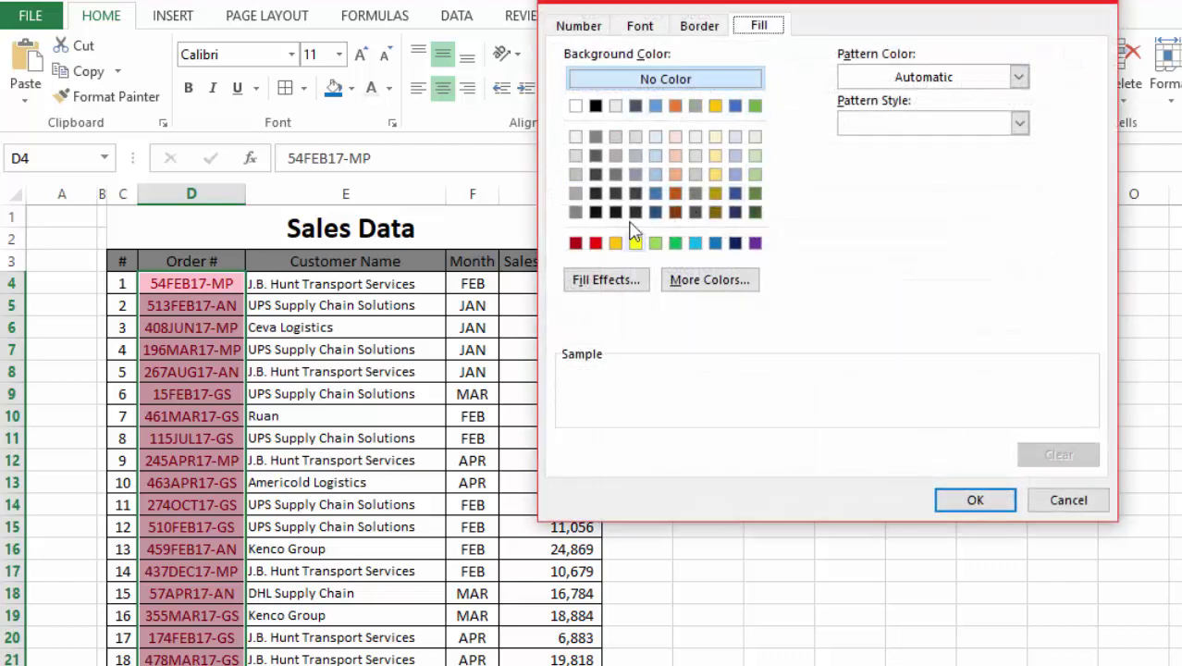
pyautogui.click(1035, 507)
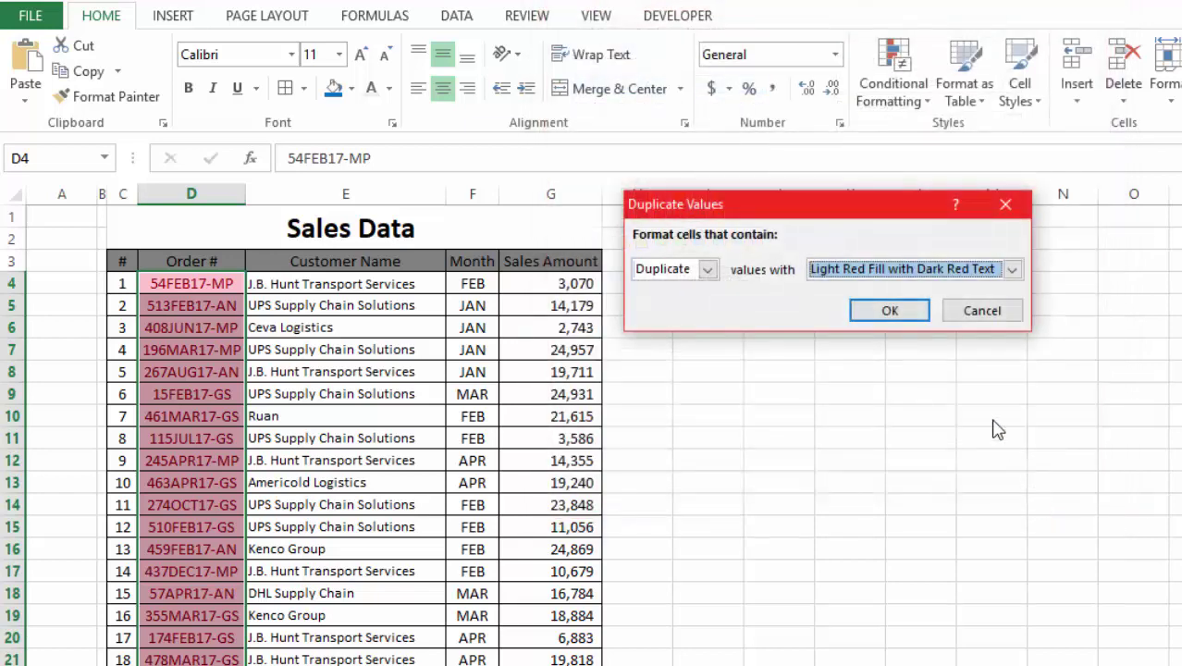
pyautogui.click(890, 312)
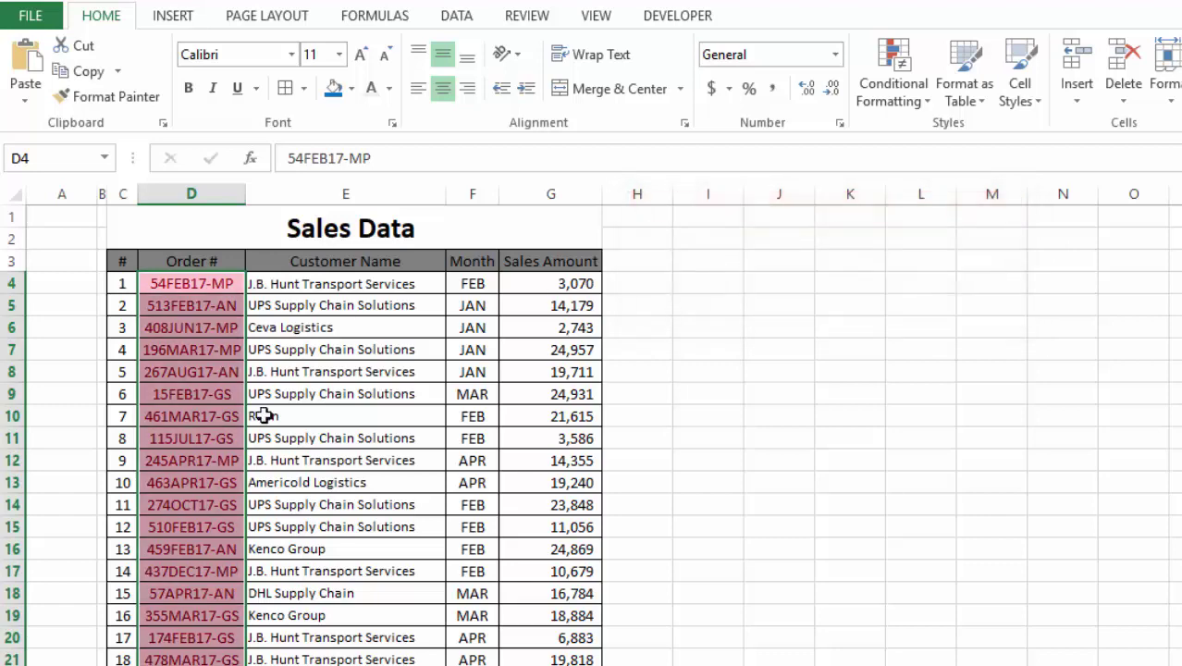
pyautogui.scroll(-5, 255, 544)
pyautogui.scroll(-7, 255, 544)
pyautogui.scroll(3, 232, 510)
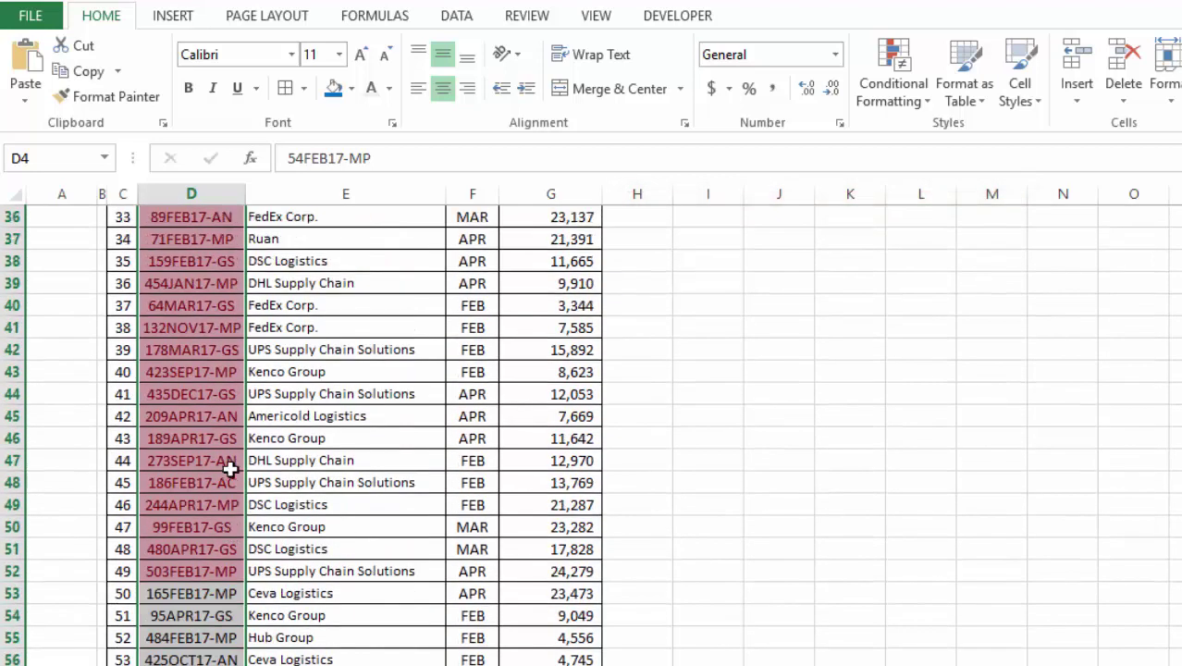
pyautogui.scroll(2, 227, 465)
pyautogui.scroll(-19, 223, 462)
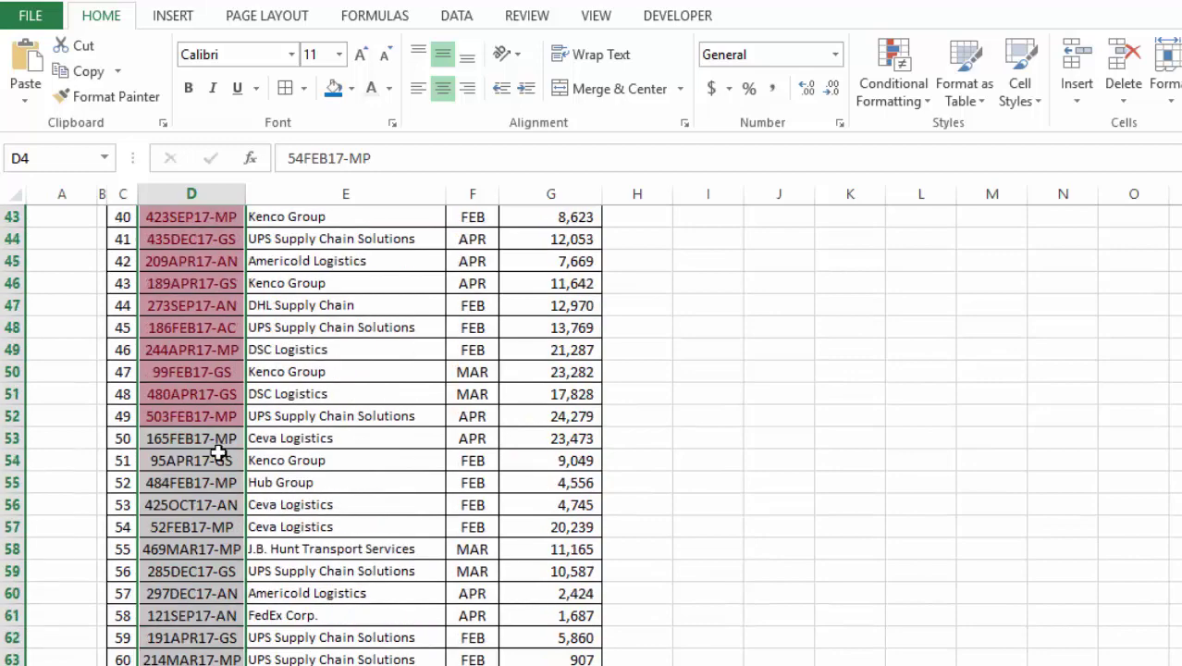
pyautogui.scroll(11, 222, 460)
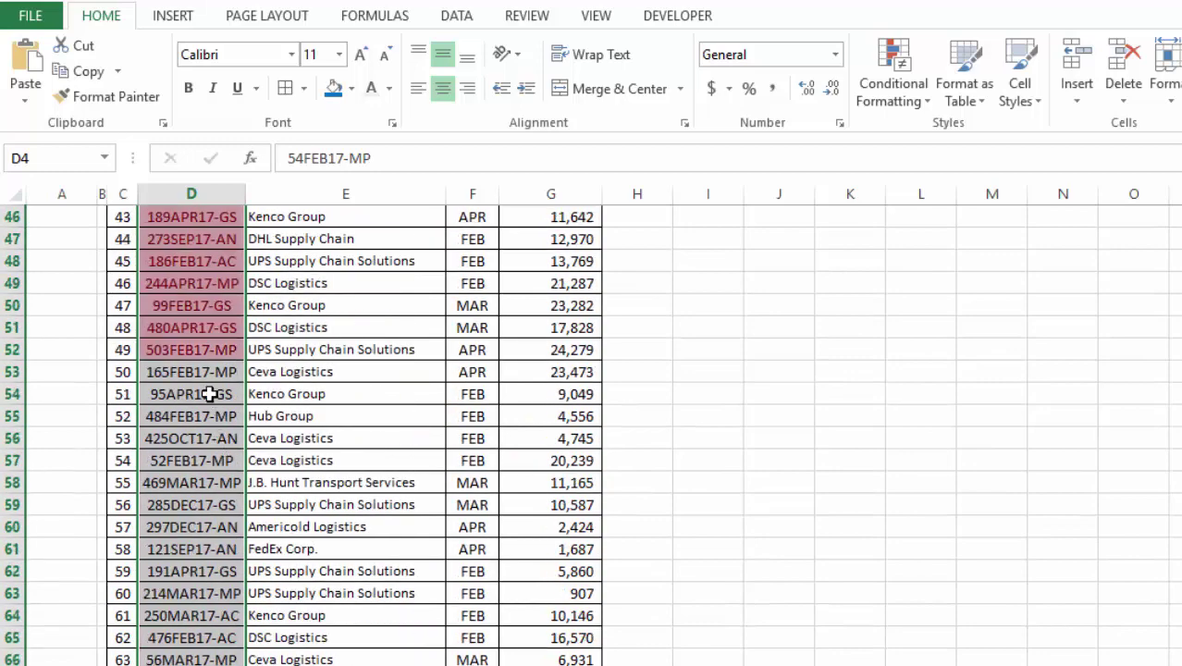
pyautogui.moveTo(211, 371); pyautogui.dragTo(192, 651)
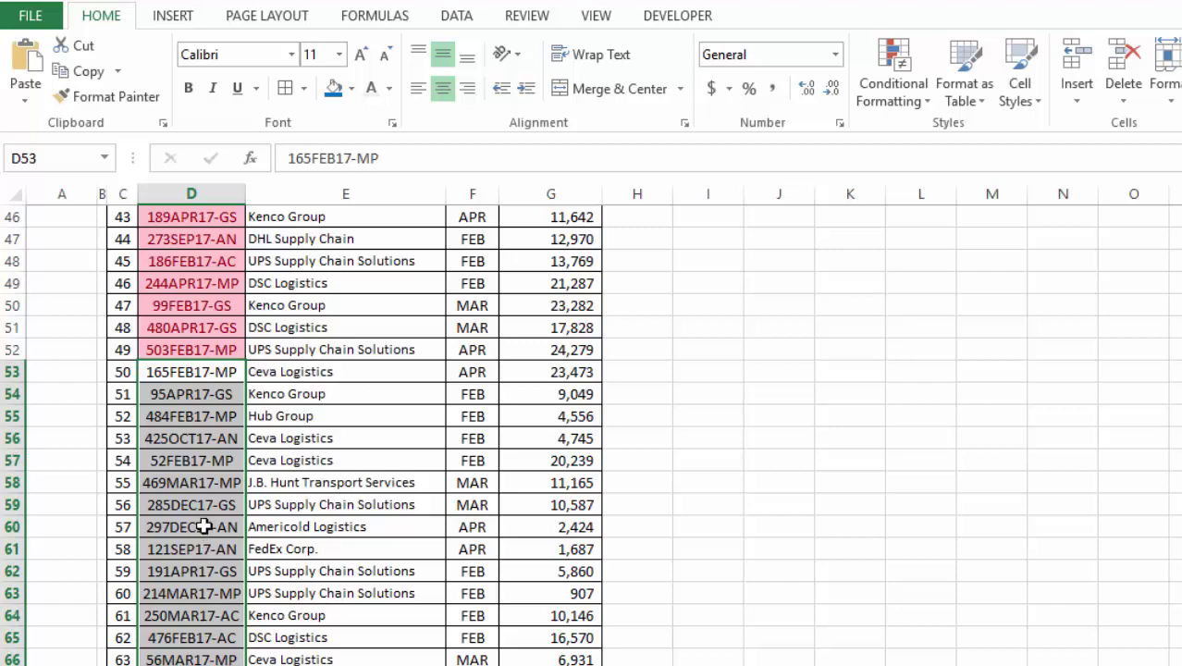
pyautogui.scroll(-13, 208, 522)
pyautogui.scroll(12, 211, 522)
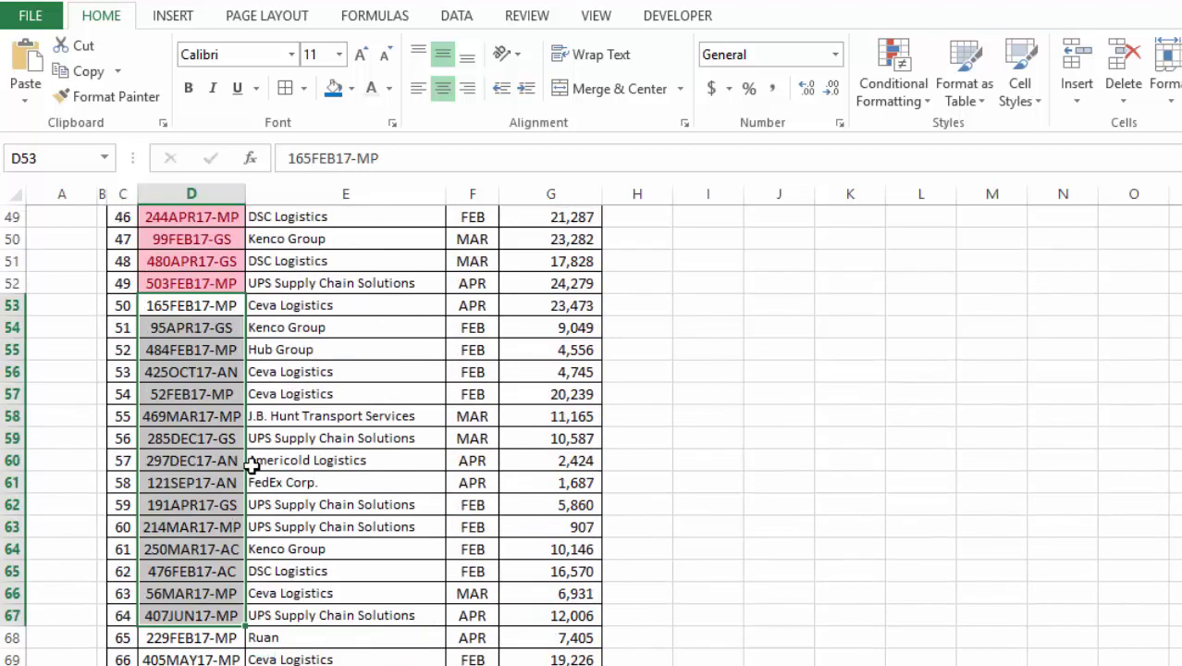
pyautogui.scroll(16, 277, 453)
pyautogui.click(338, 328)
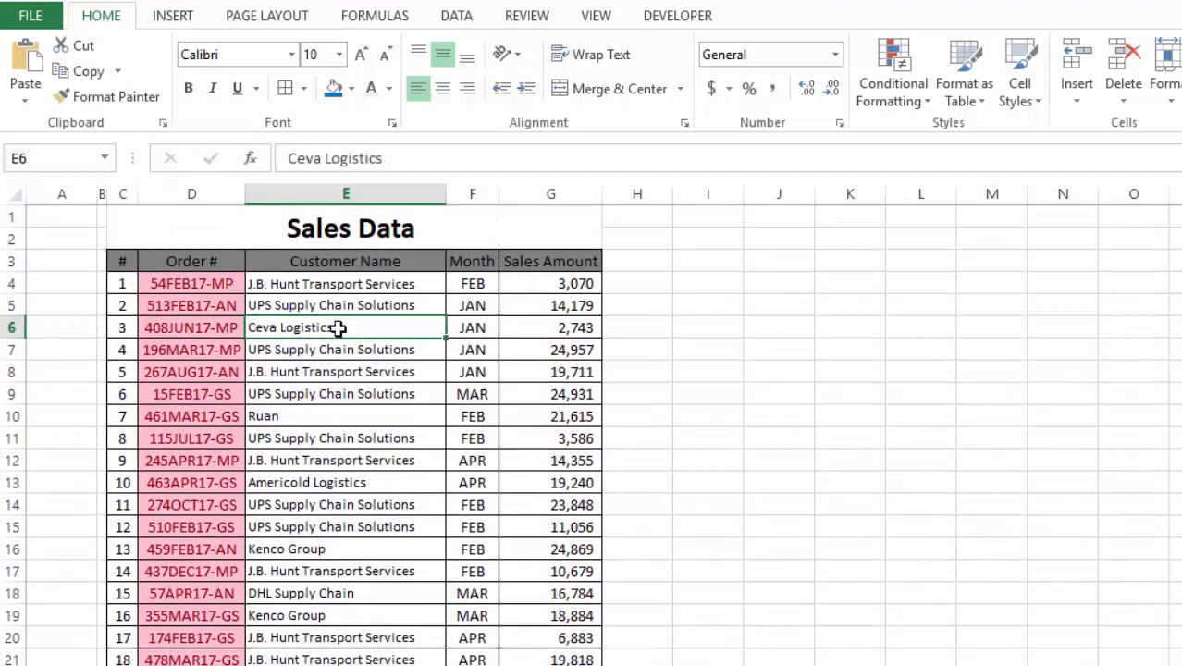
pyautogui.click(633, 260)
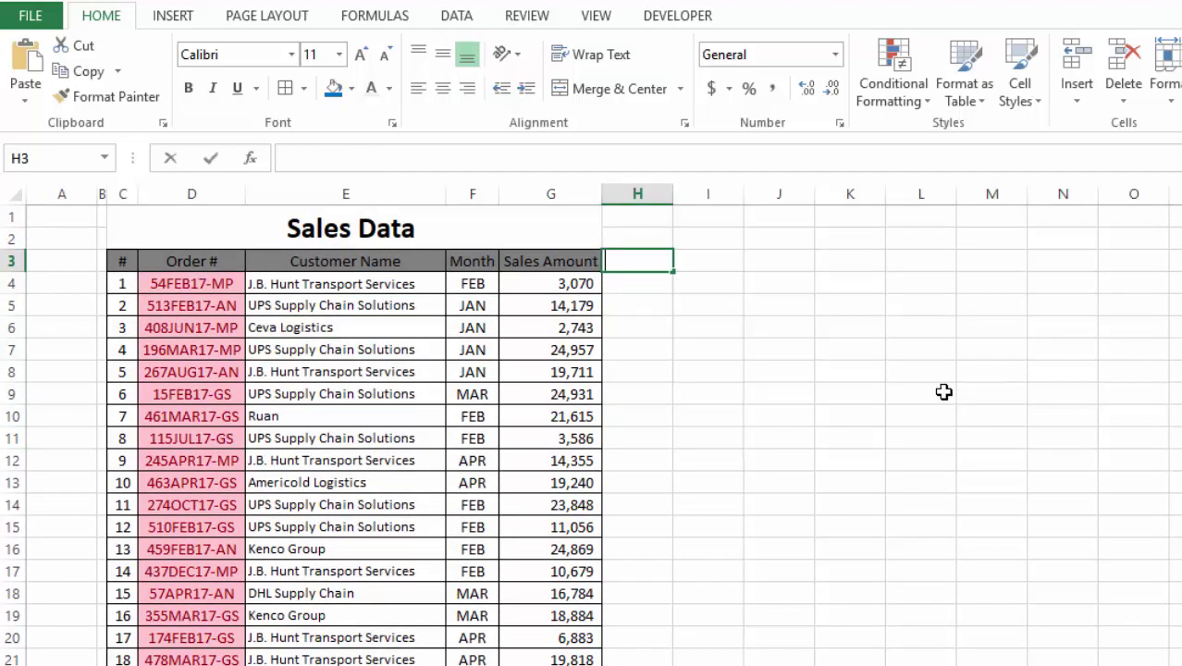
# - Enter the '2nd' header in H3 and start a =COUNTIF( formula in H4
pyautogui.write('2nd')
pyautogui.press('Tab')
pyautogui.press('Down')
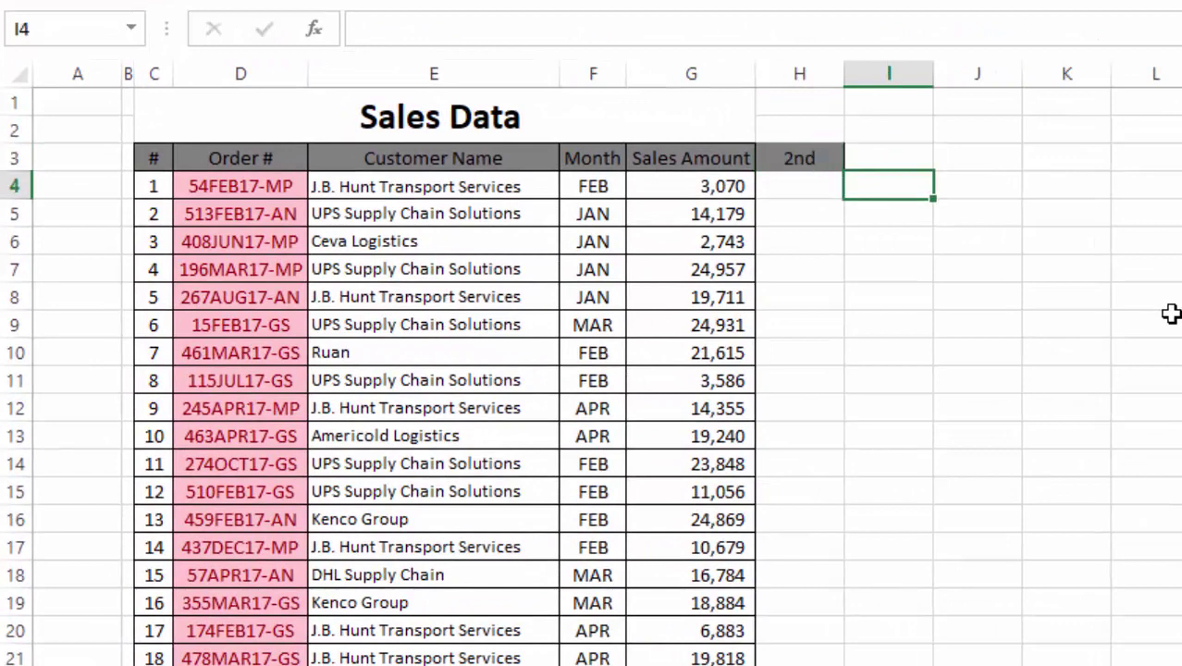
pyautogui.press('Left')
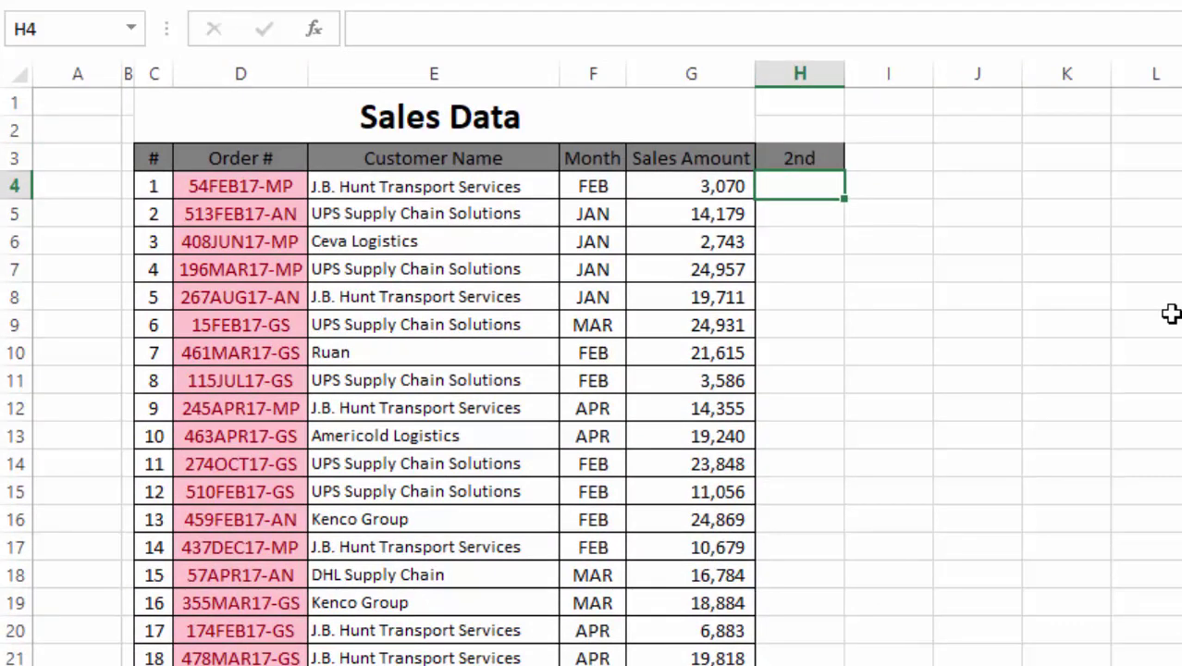
pyautogui.write('=counti')
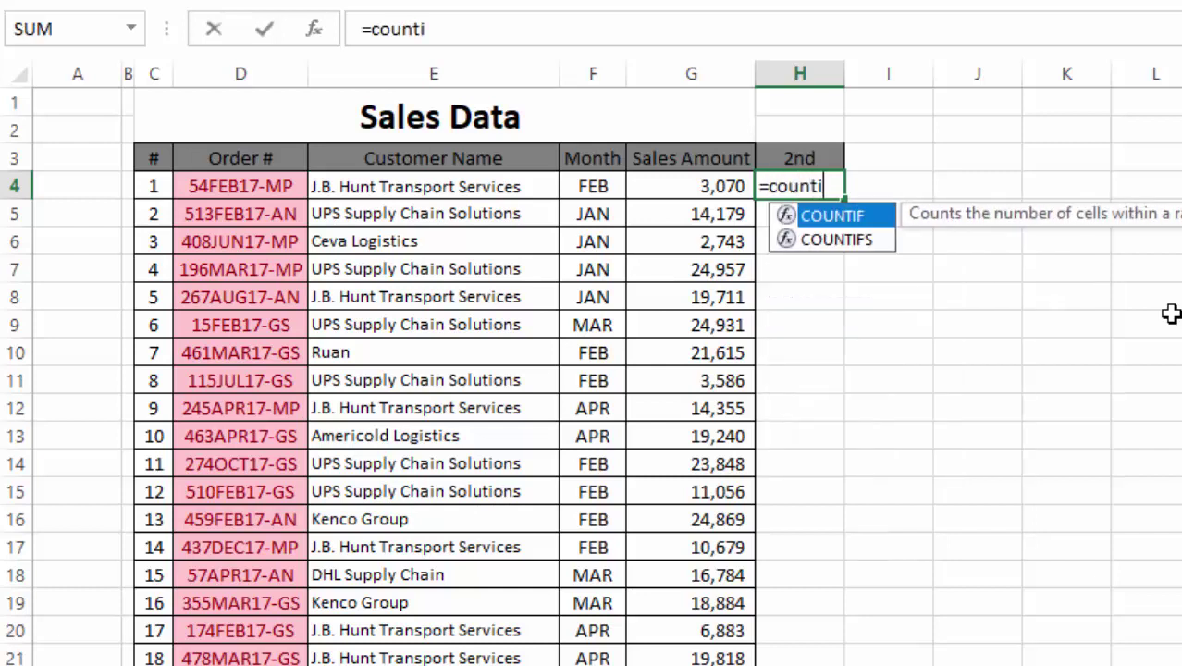
pyautogui.press('Tab')
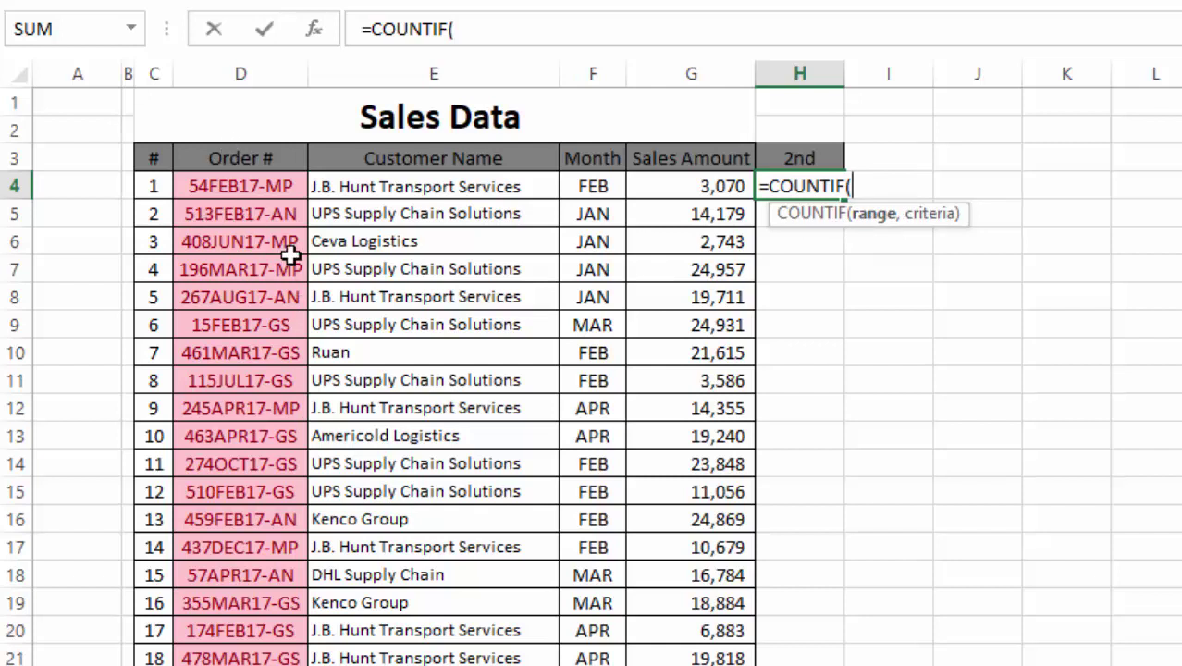
# - Complete =COUNTIF($D$4:$D$370,D4) in H4, locking the range with F4, and commit it
pyautogui.click(285, 188)
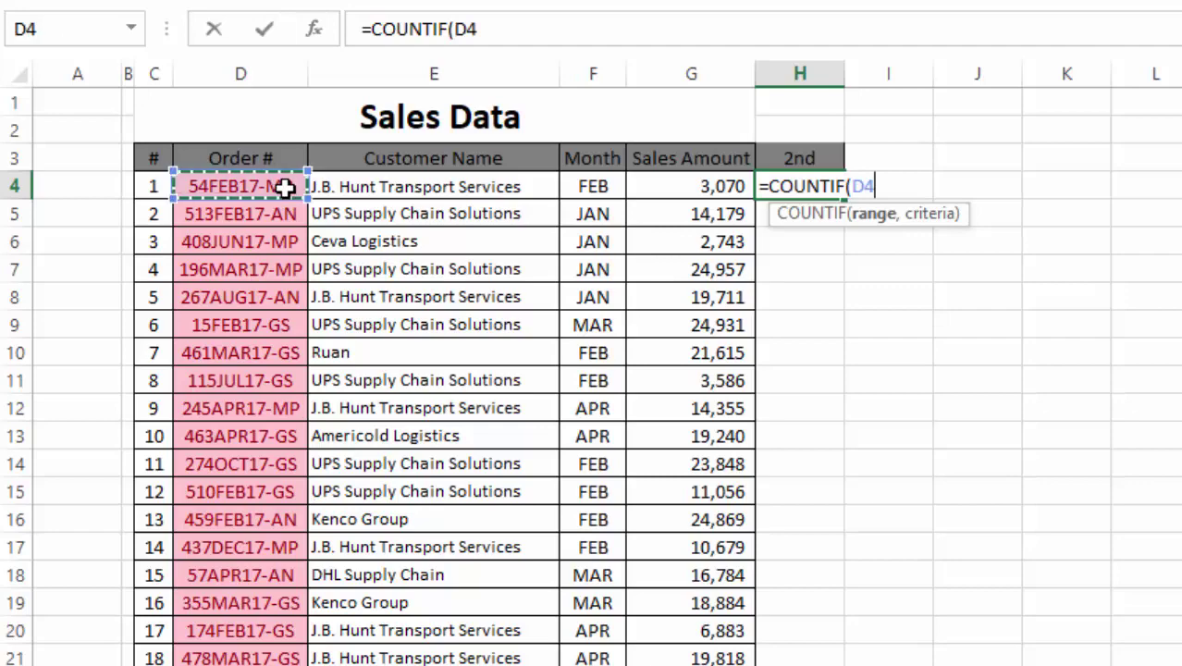
pyautogui.hotkey('ctrl', 'shift', 'Down')
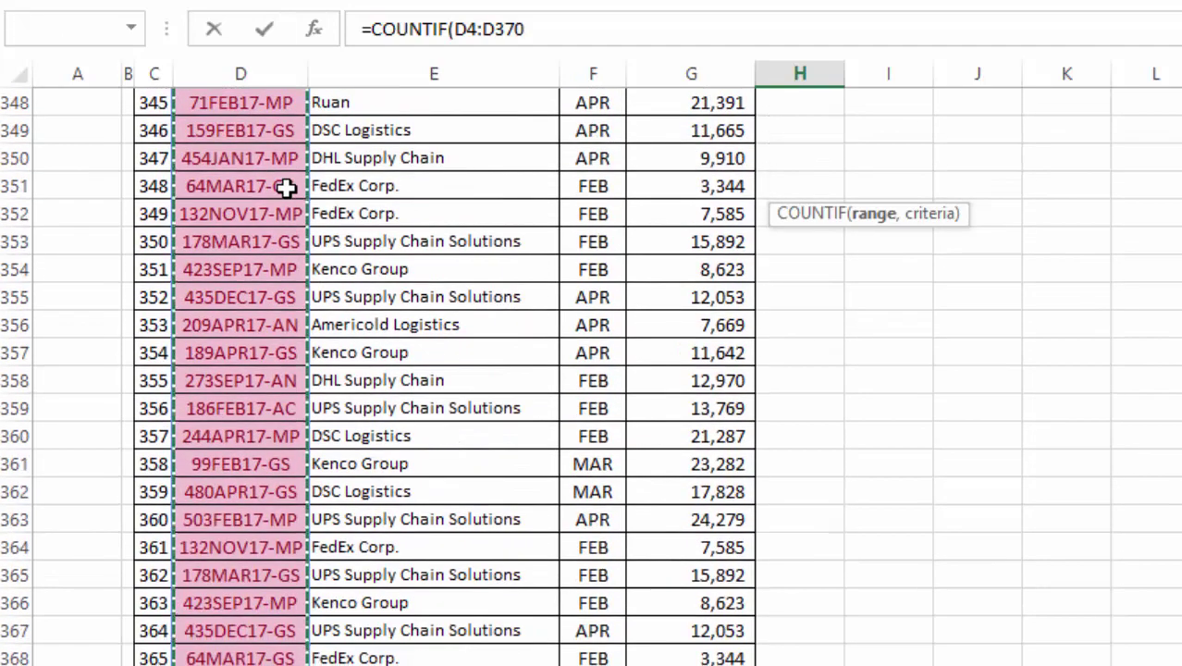
pyautogui.hotkey('ctrl', 'BackSpace')
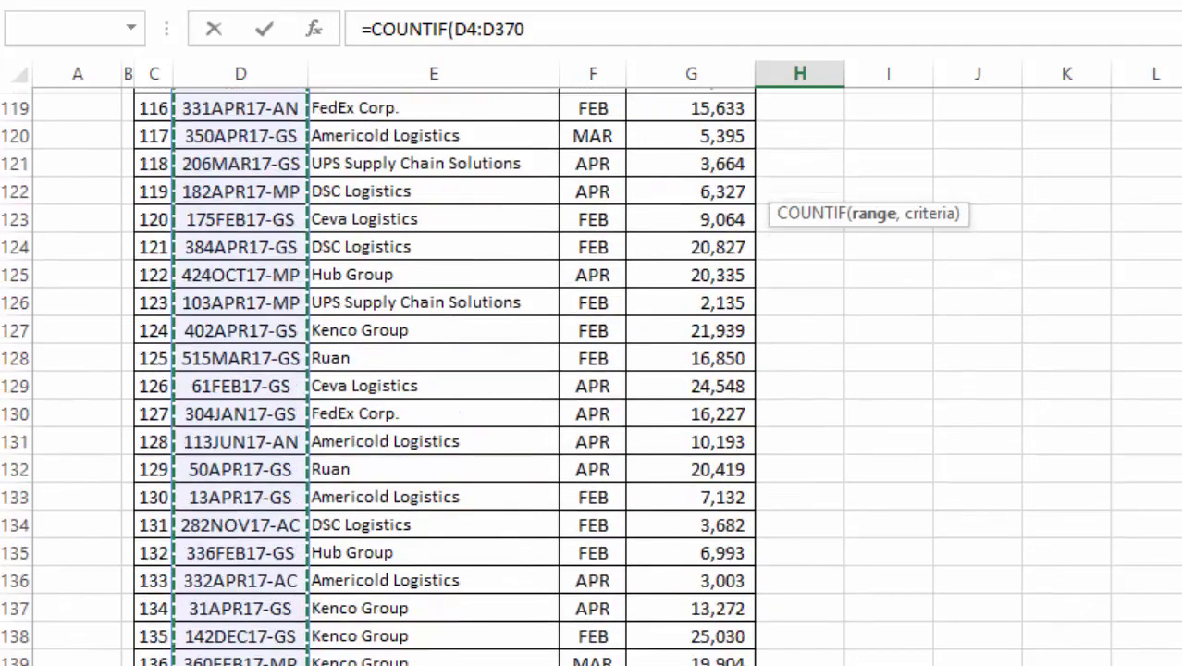
pyautogui.write(',')
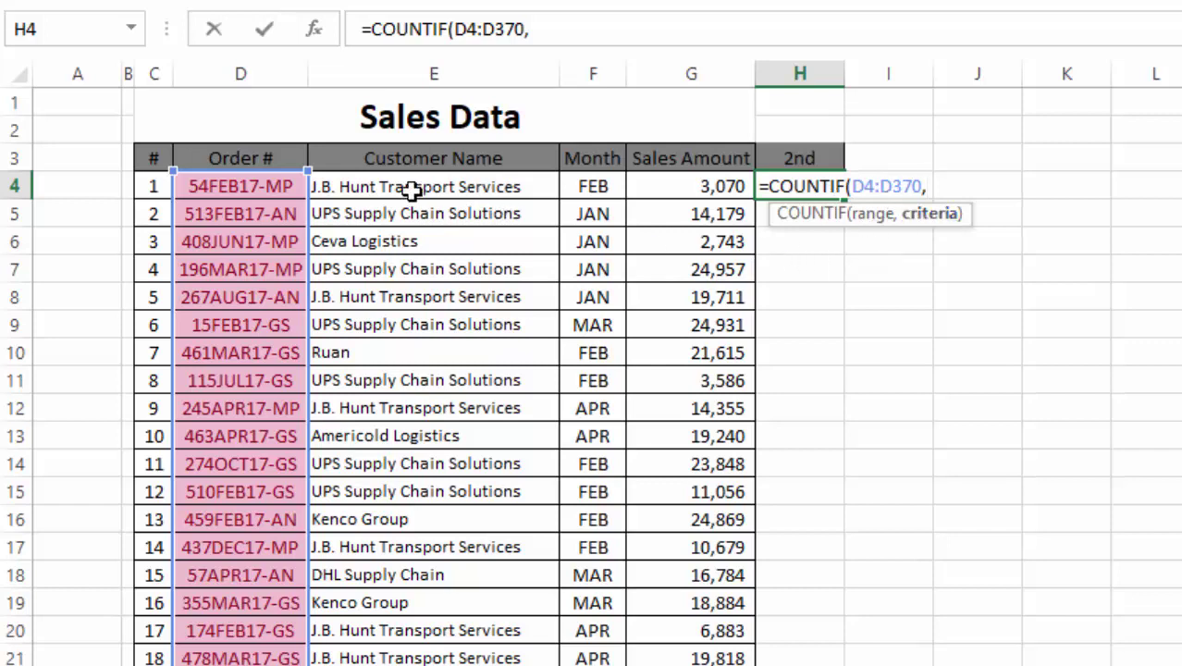
pyautogui.click(265, 188)
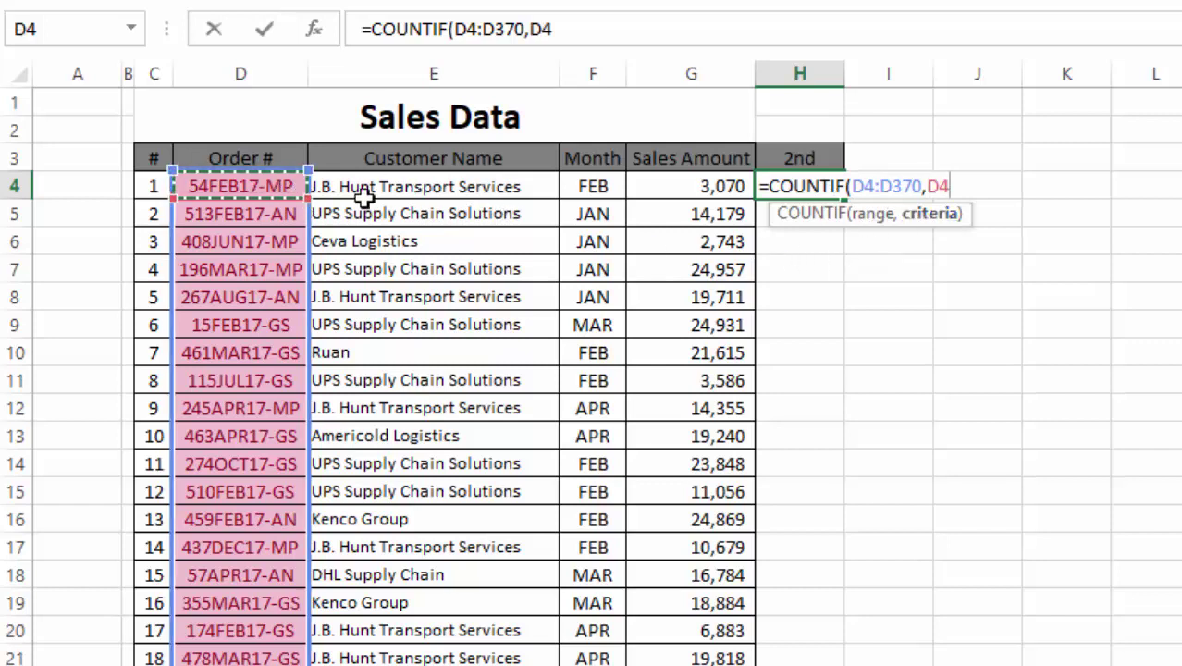
pyautogui.write(')')
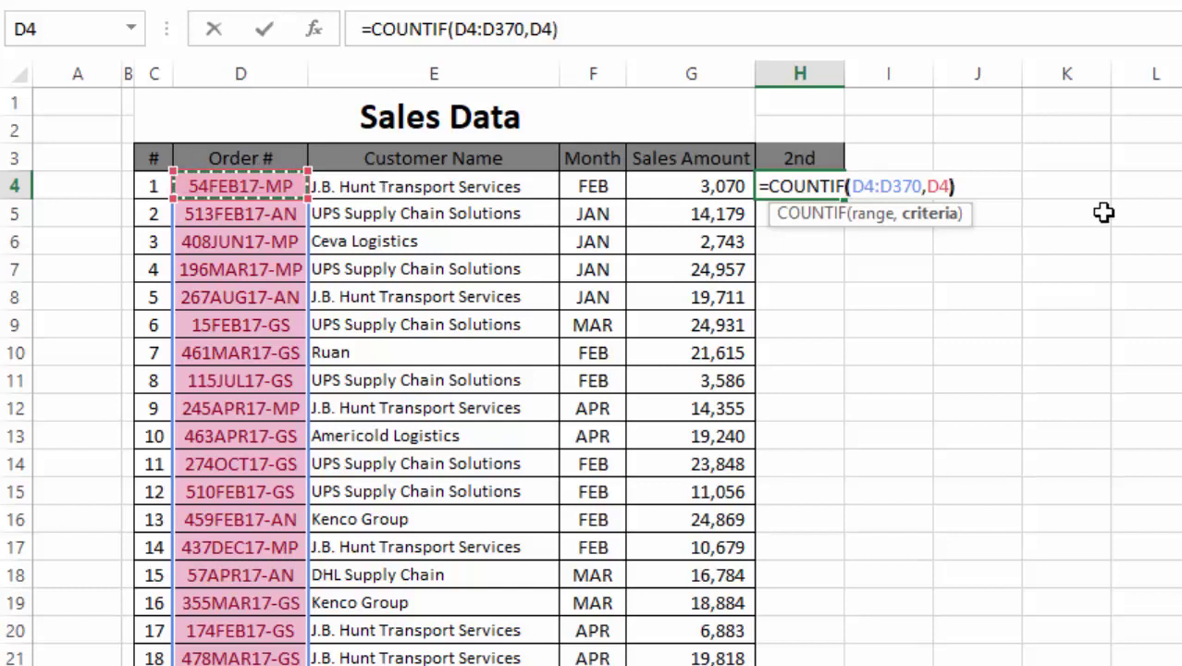
pyautogui.moveTo(524, 20); pyautogui.dragTo(461, 20)
pyautogui.press('F4')
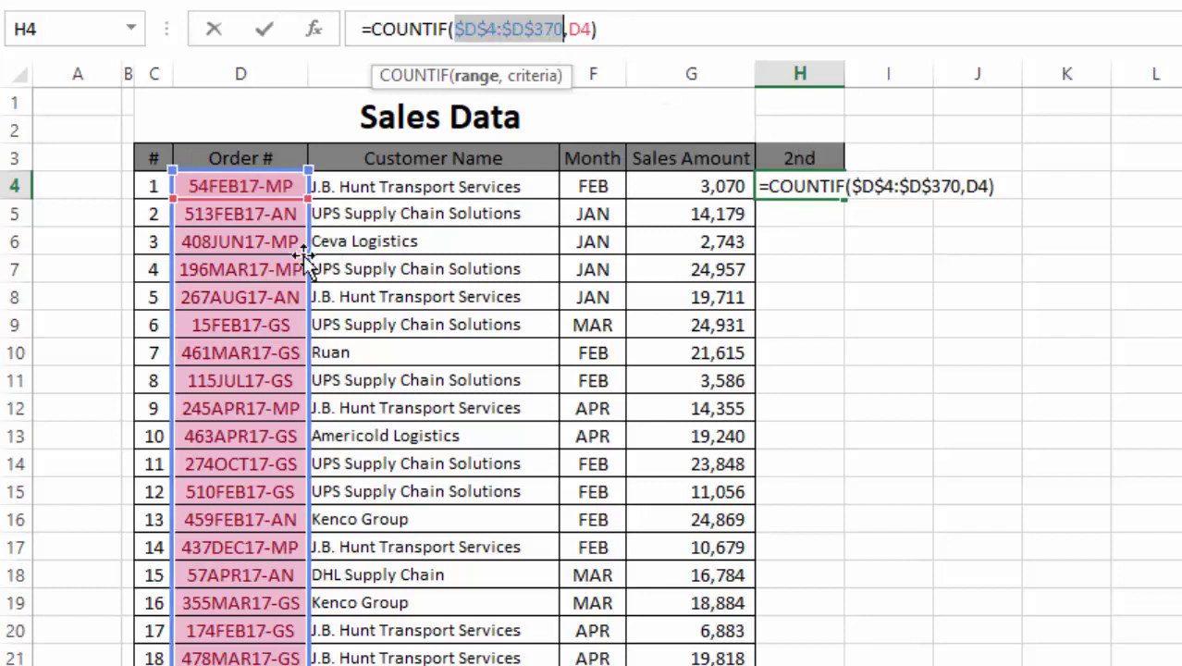
pyautogui.press('Return')
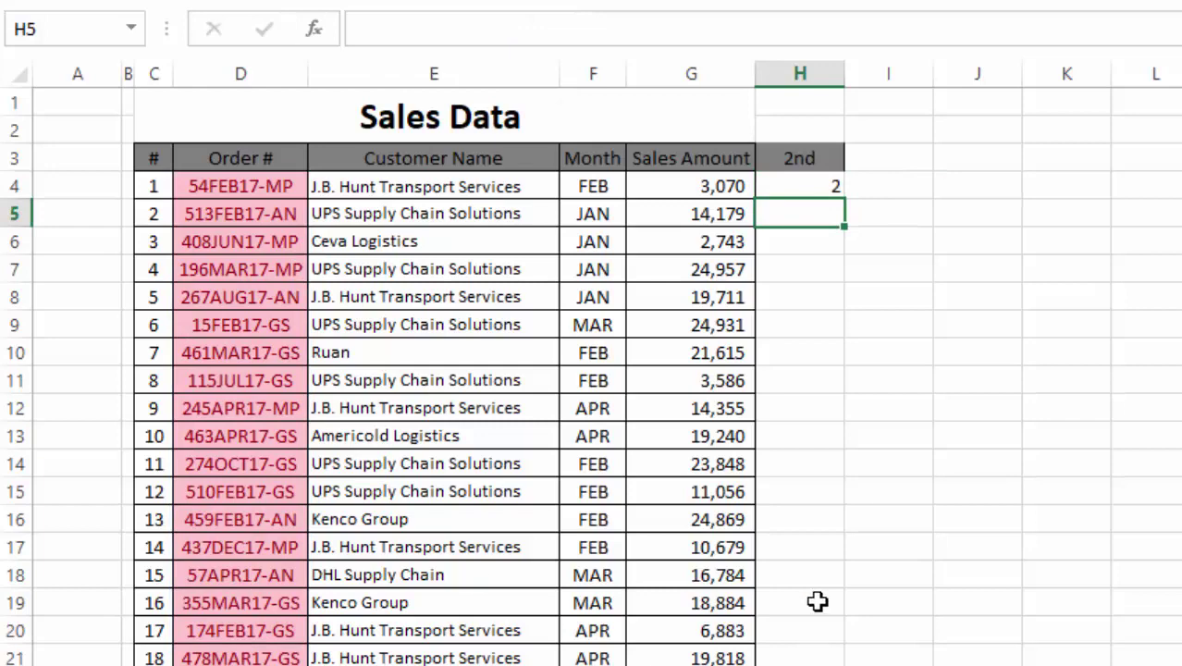
pyautogui.click(813, 179)
pyautogui.doubleClick(844, 198)
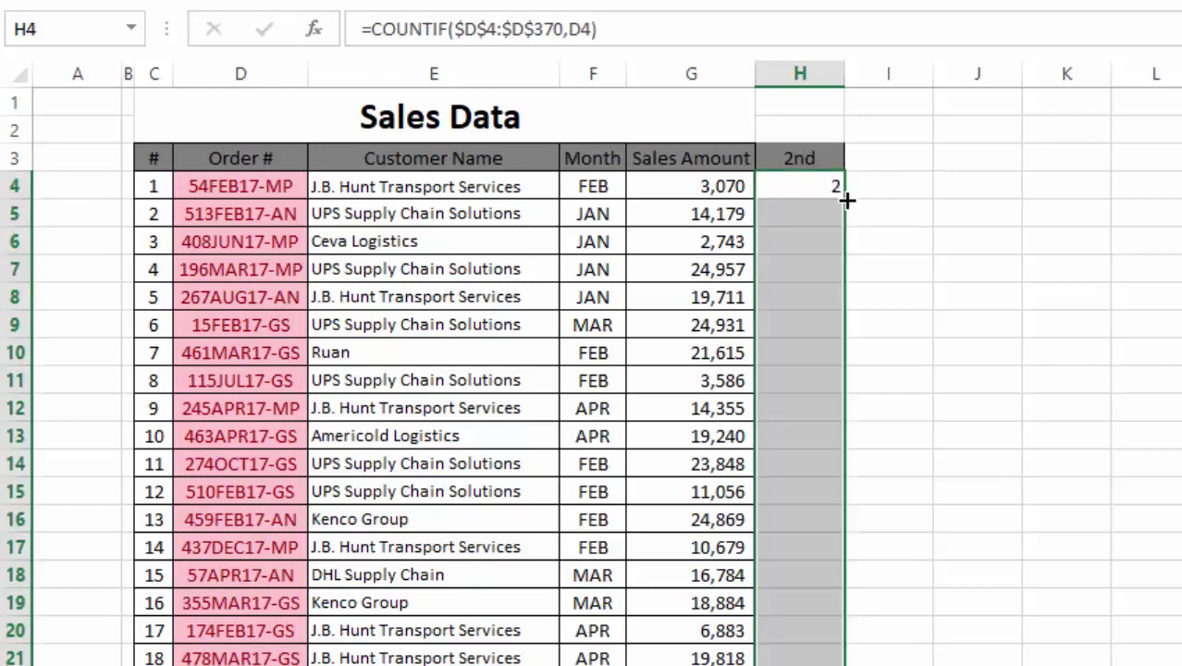
pyautogui.scroll(-1, 860, 275)
pyautogui.scroll(1, 817, 299)
pyautogui.scroll(-1, 813, 294)
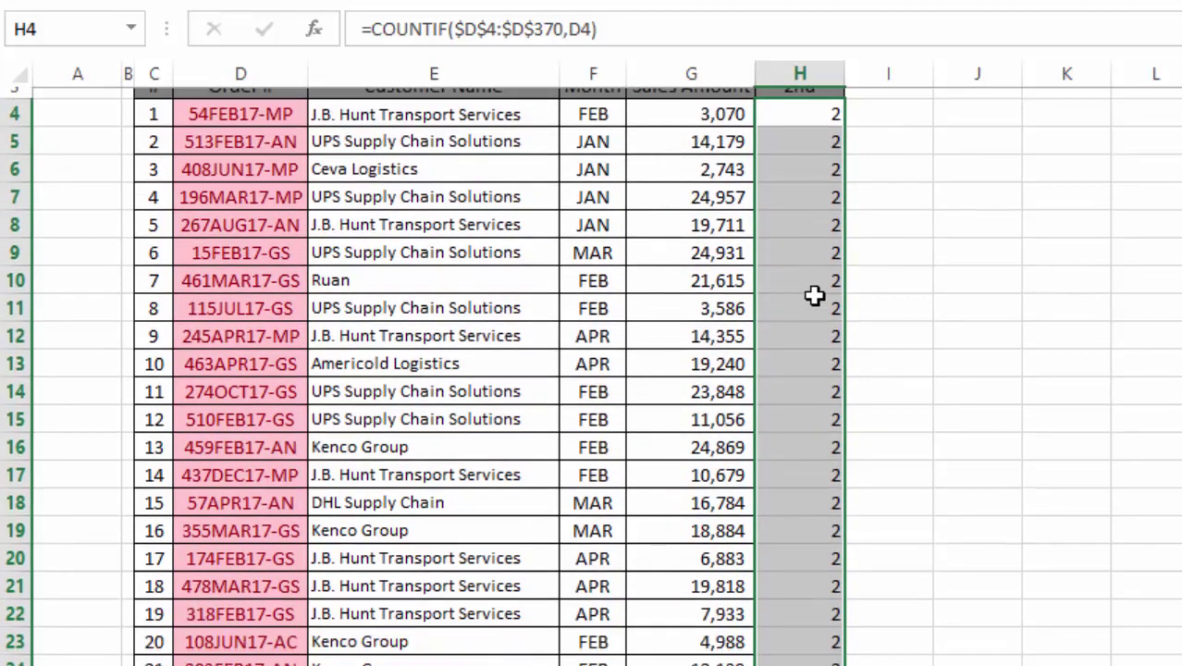
pyautogui.scroll(-2, 813, 294)
pyautogui.scroll(3, 818, 297)
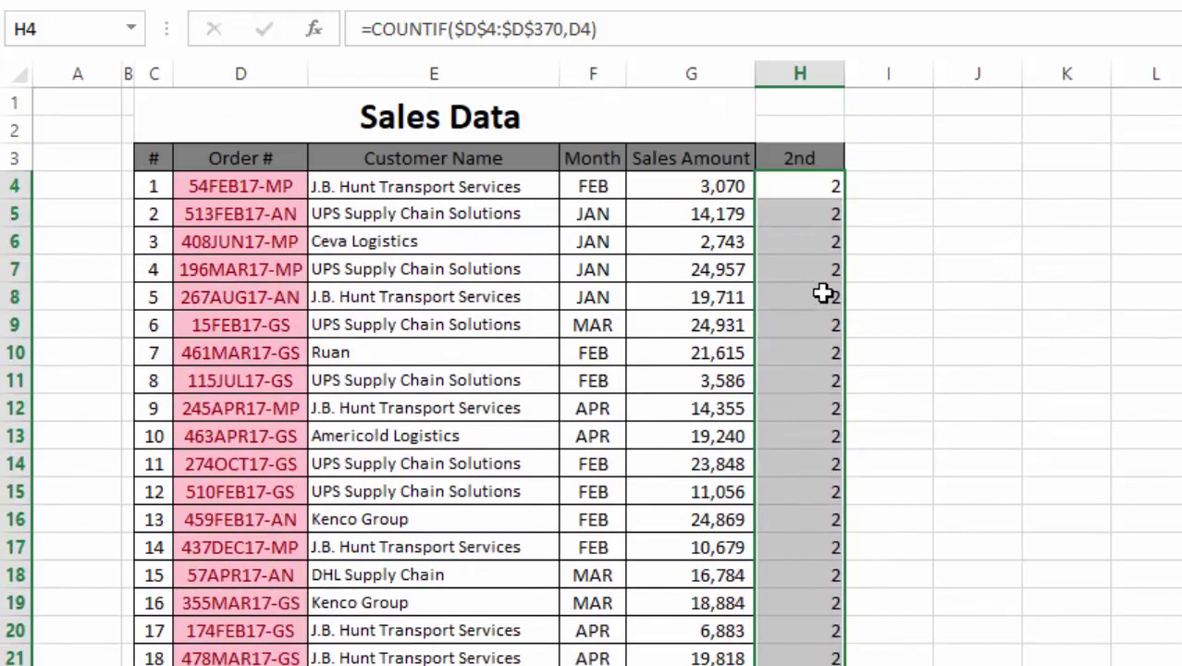
pyautogui.scroll(-20, 822, 294)
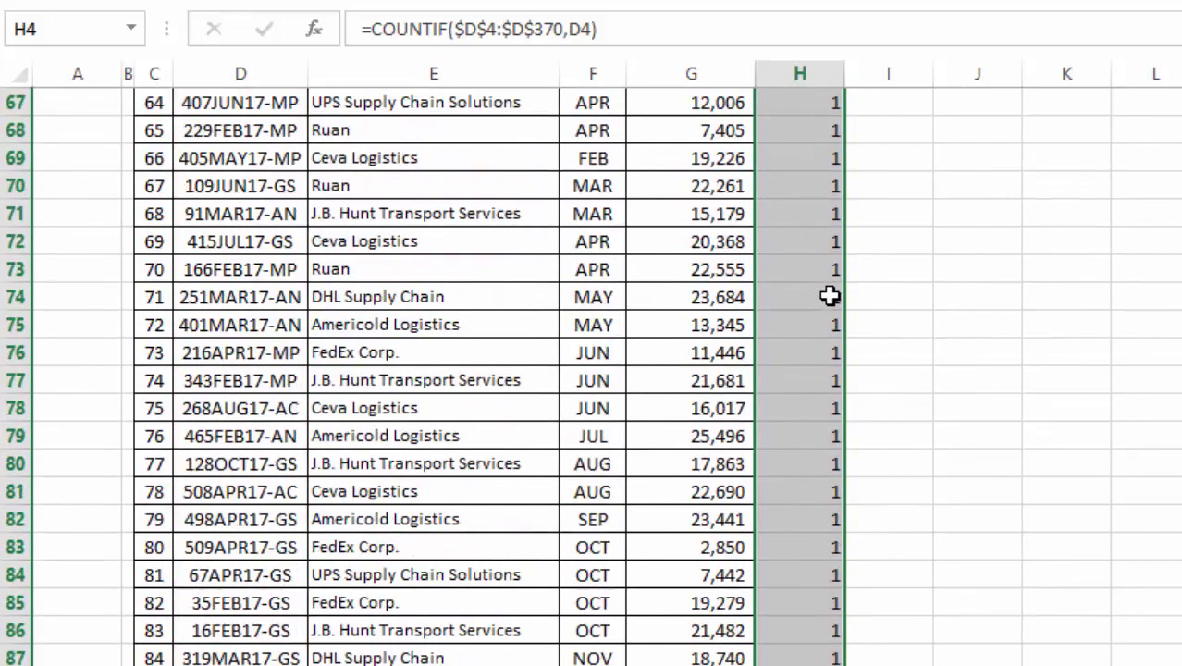
pyautogui.scroll(-20, 830, 295)
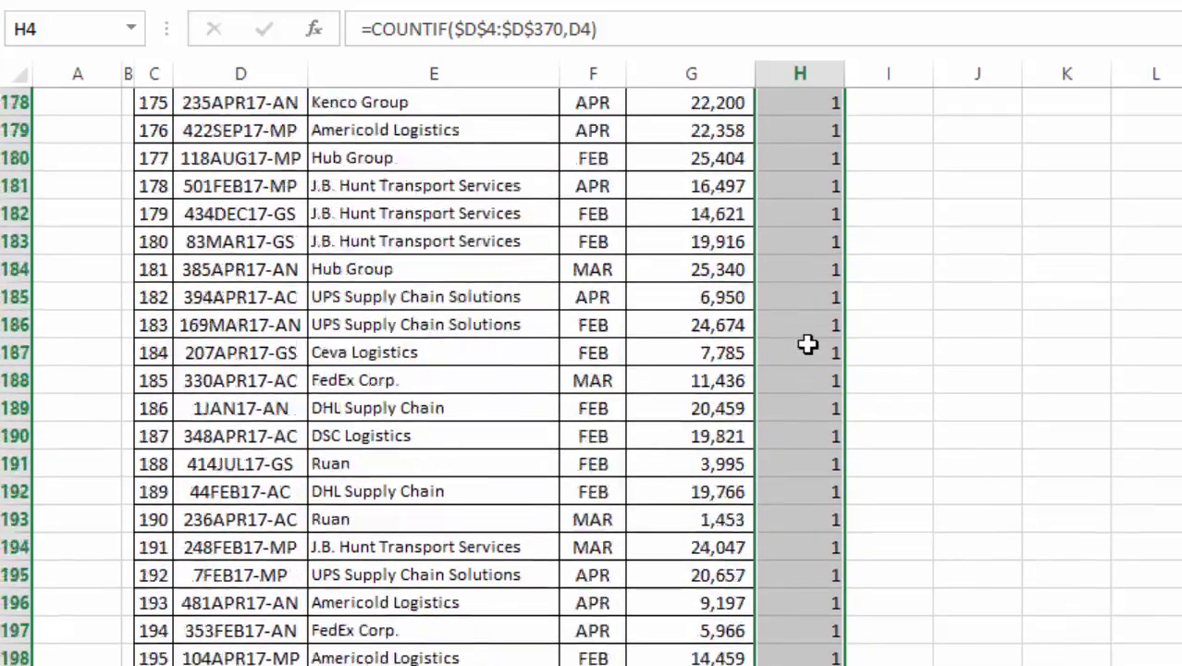
pyautogui.scroll(20, 807, 344)
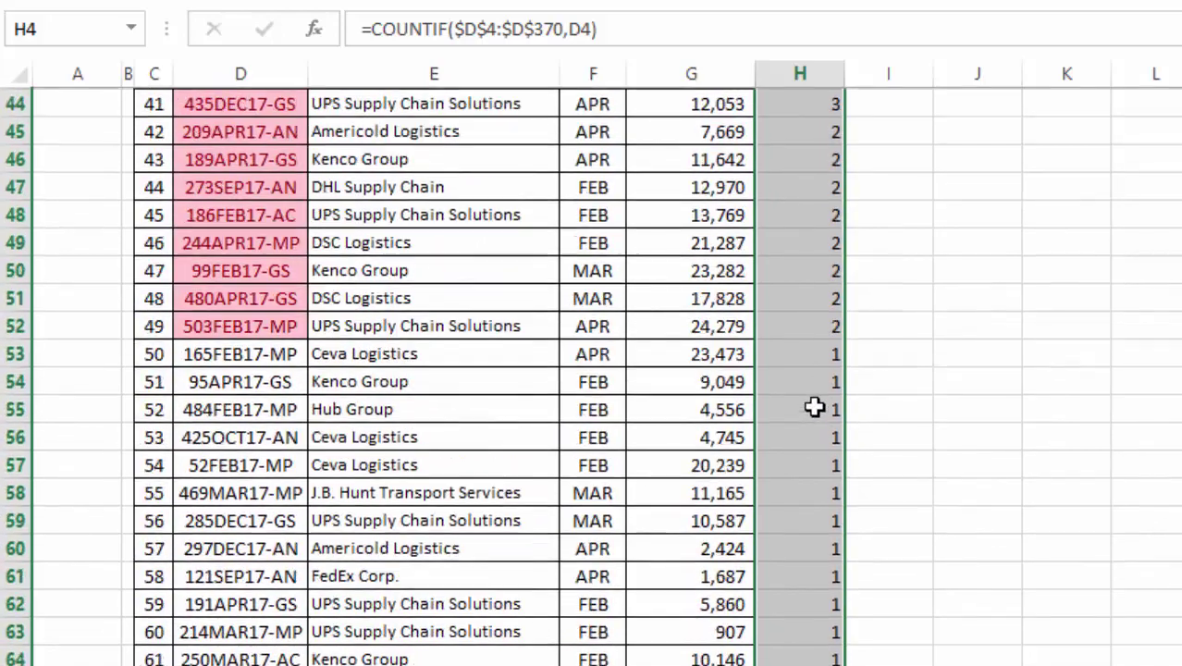
pyautogui.scroll(1, 814, 407)
pyautogui.moveTo(833, 379); pyautogui.dragTo(242, 573)
pyautogui.click(303, 375)
pyautogui.moveTo(256, 375); pyautogui.dragTo(252, 602)
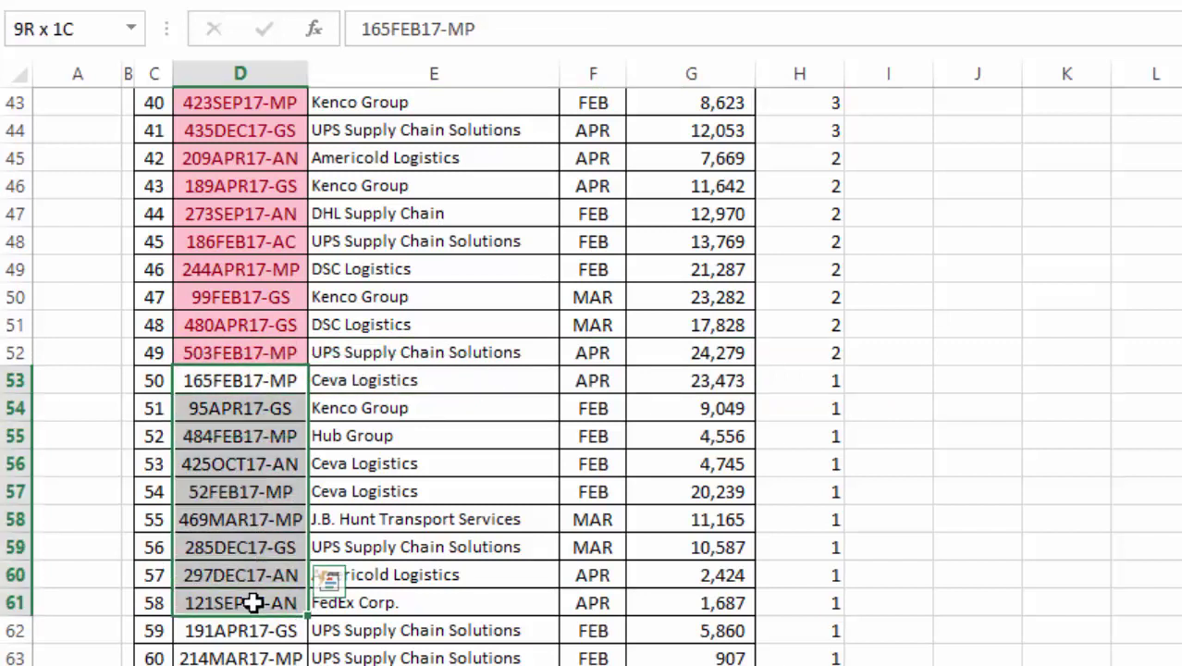
pyautogui.click(835, 379)
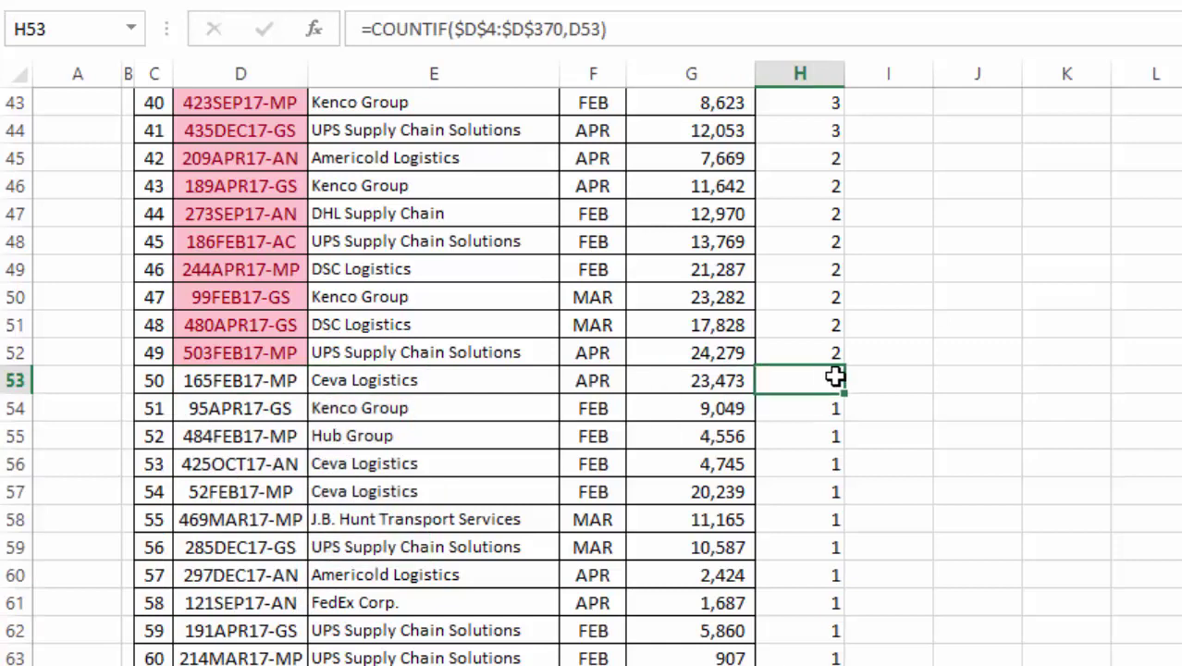
pyautogui.moveTo(815, 380); pyautogui.dragTo(807, 415)
pyautogui.moveTo(807, 421); pyautogui.dragTo(287, 601)
pyautogui.scroll(14, 918, 464)
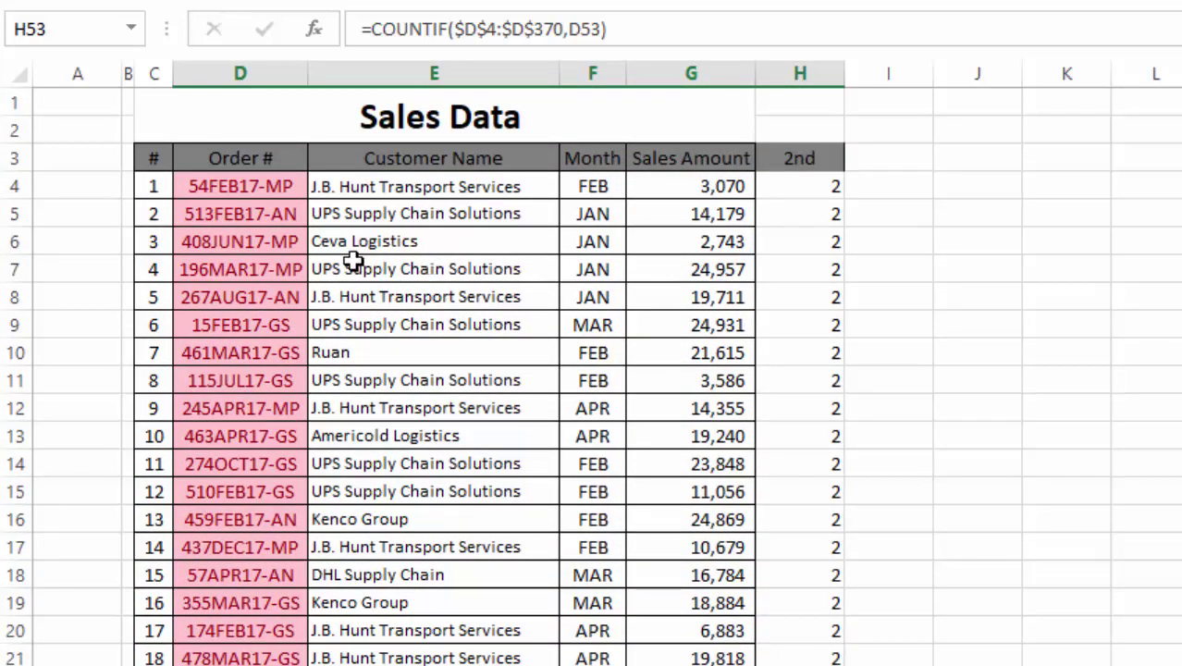
pyautogui.moveTo(797, 183); pyautogui.dragTo(811, 392)
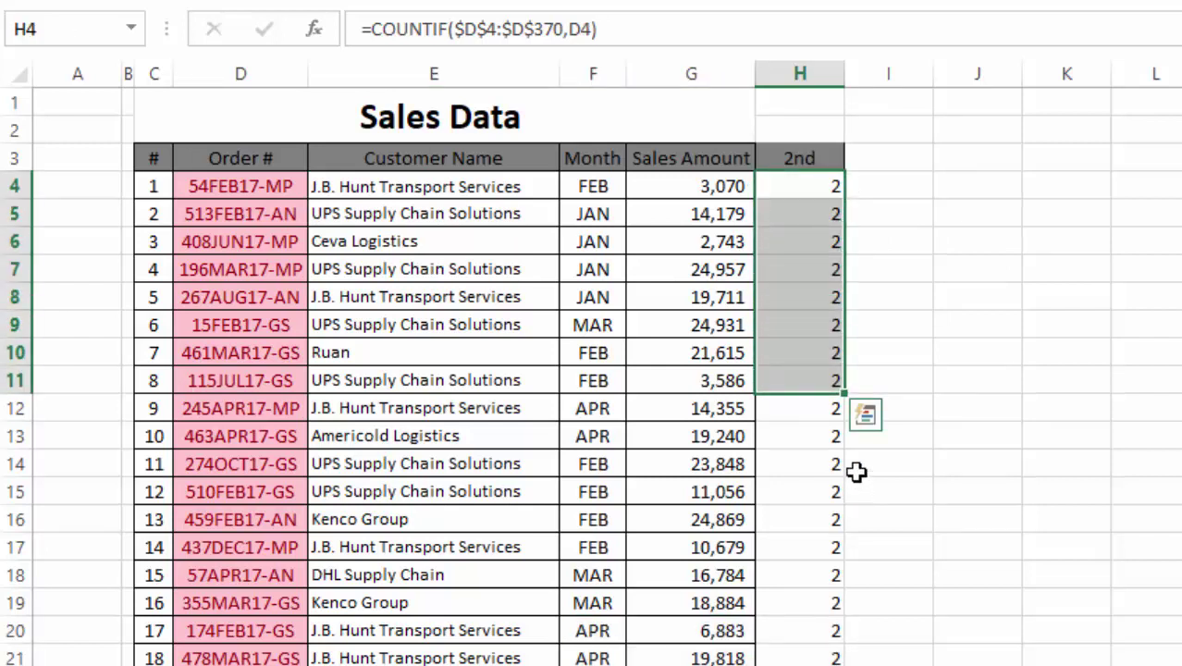
pyautogui.click(227, 193)
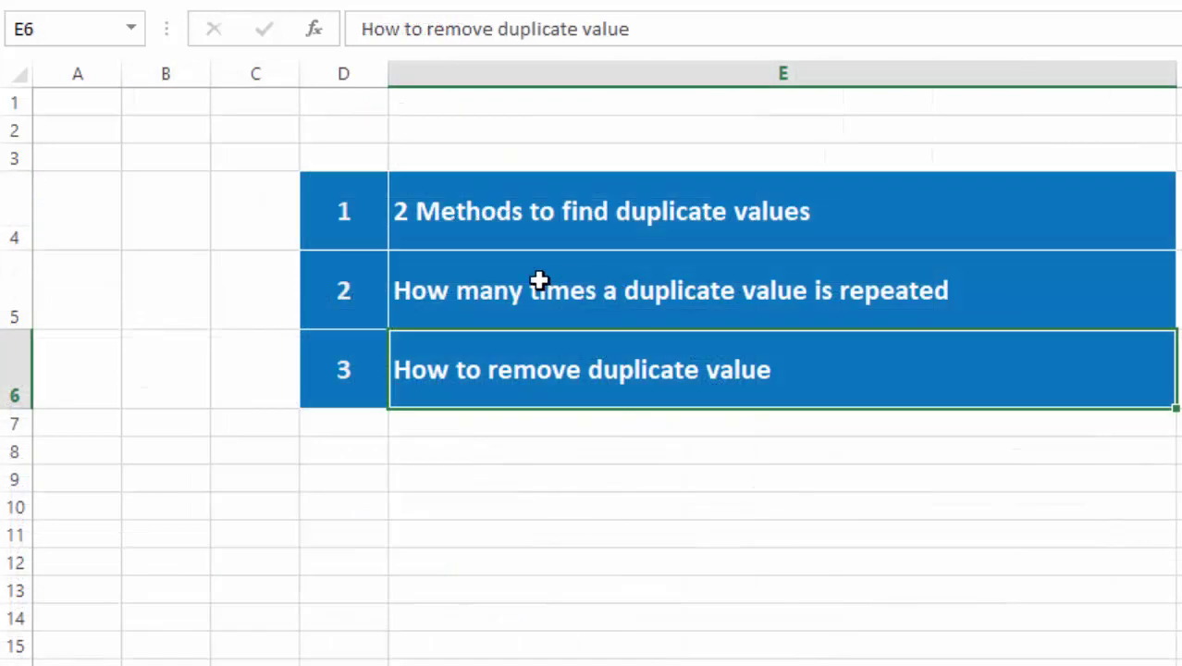
pyautogui.click(499, 282)
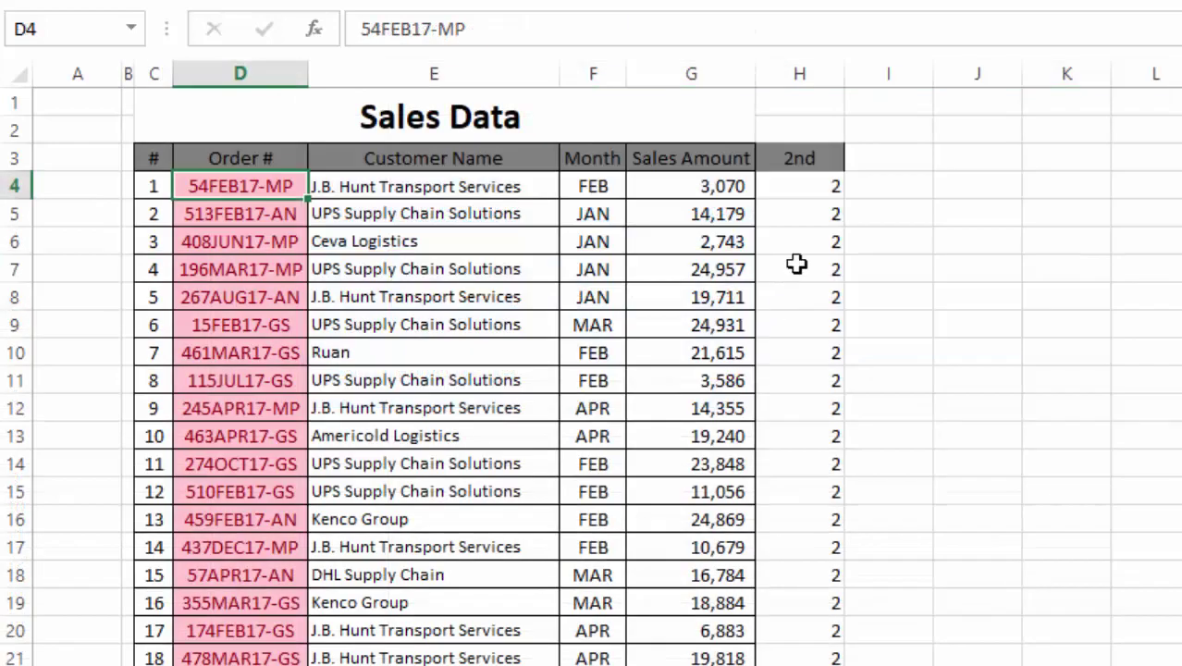
pyautogui.click(806, 185)
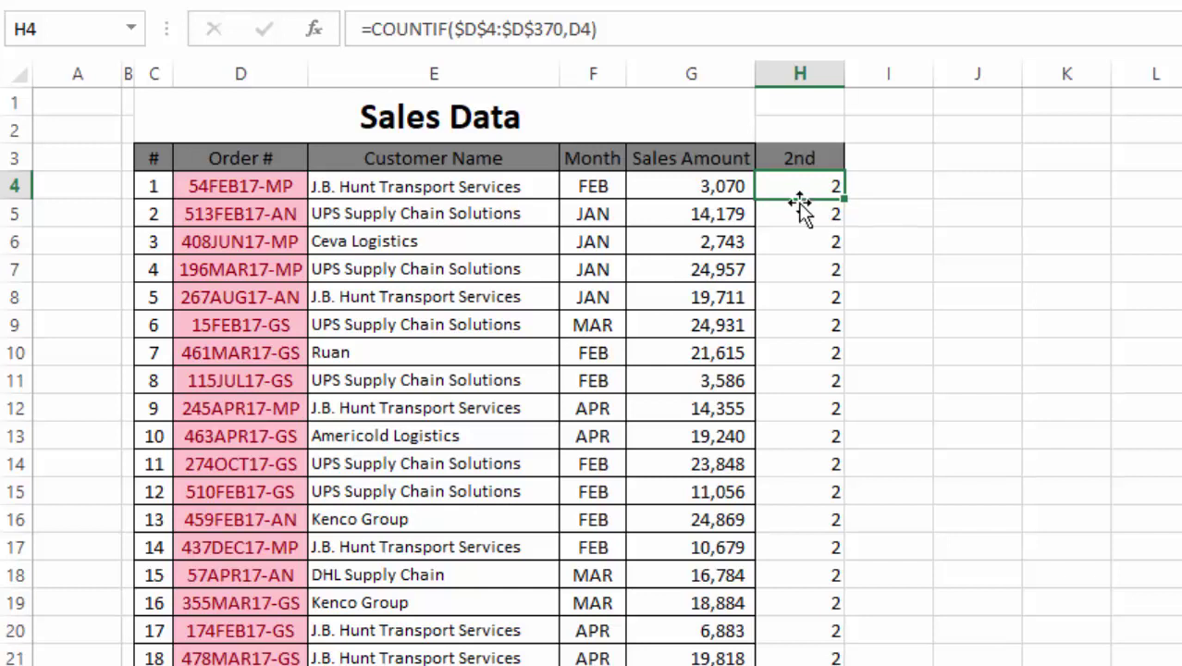
pyautogui.click(242, 185)
pyautogui.click(781, 194)
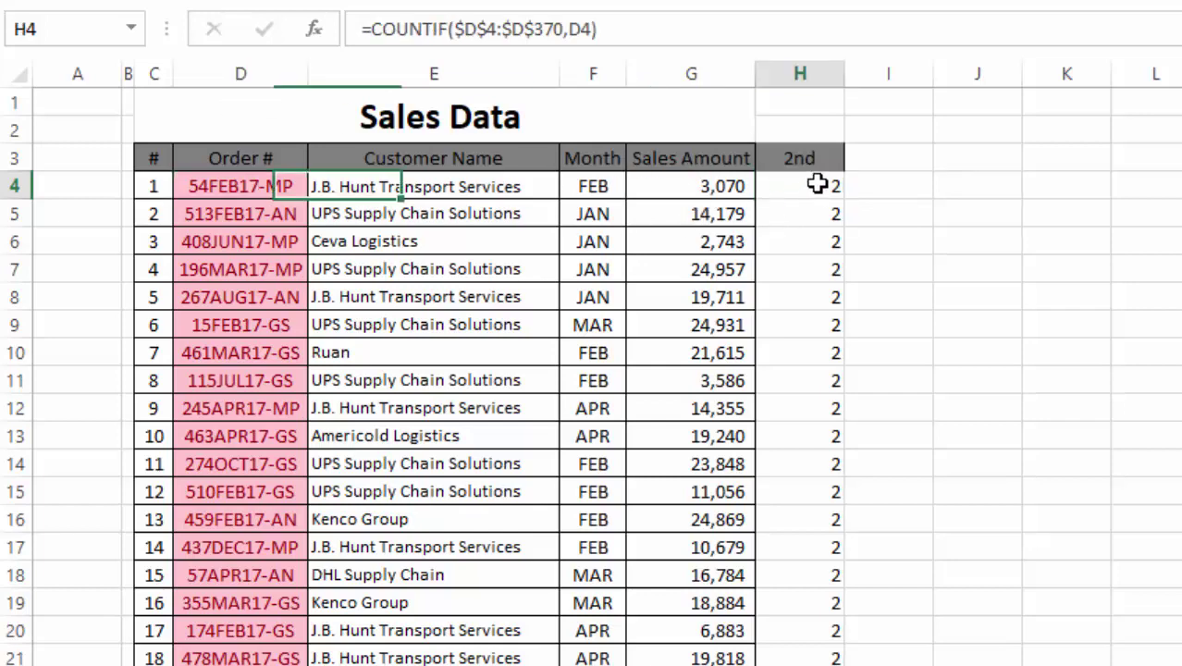
pyautogui.click(269, 178)
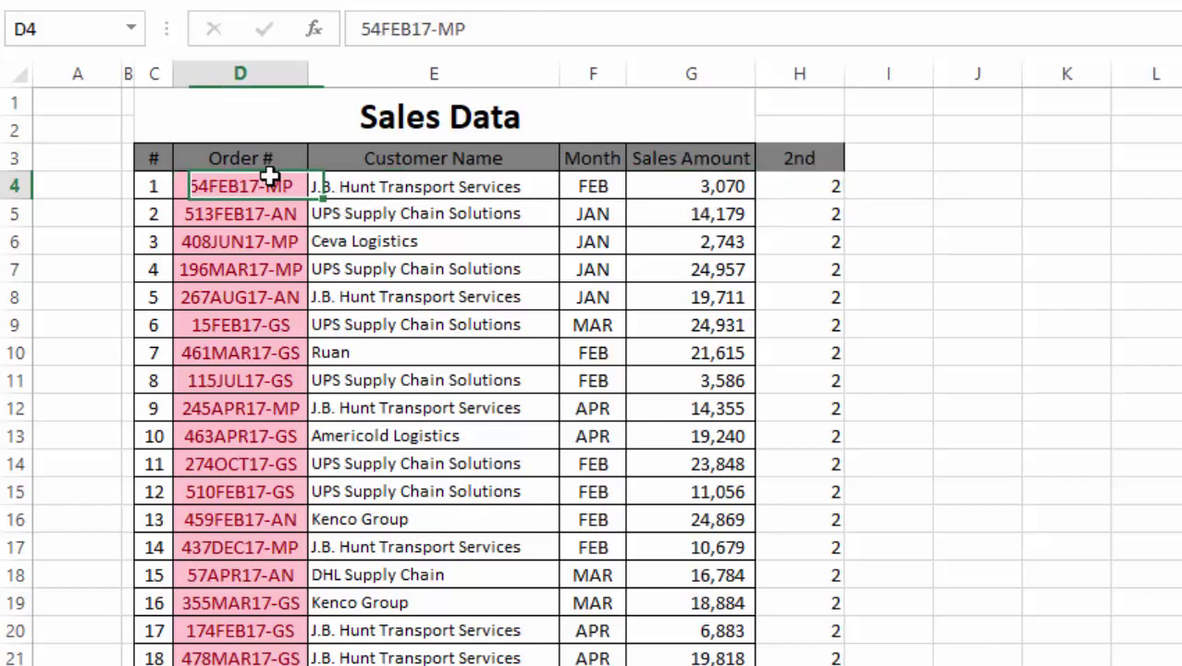
pyautogui.scroll(-20, 780, 275)
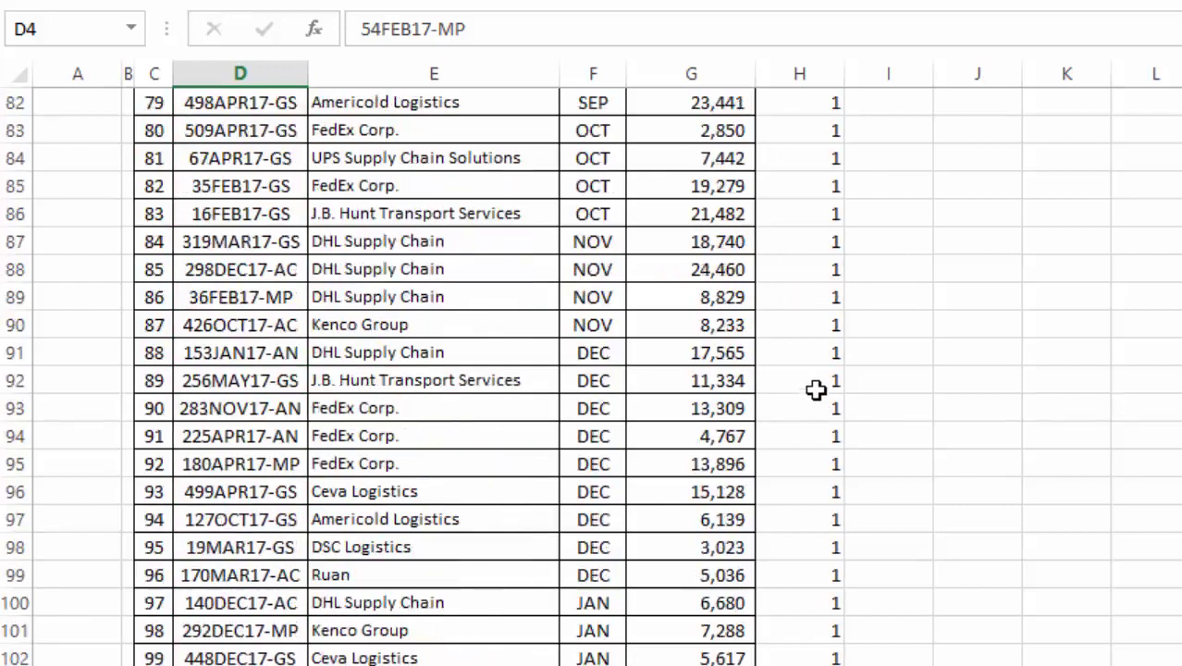
pyautogui.scroll(-20, 854, 409)
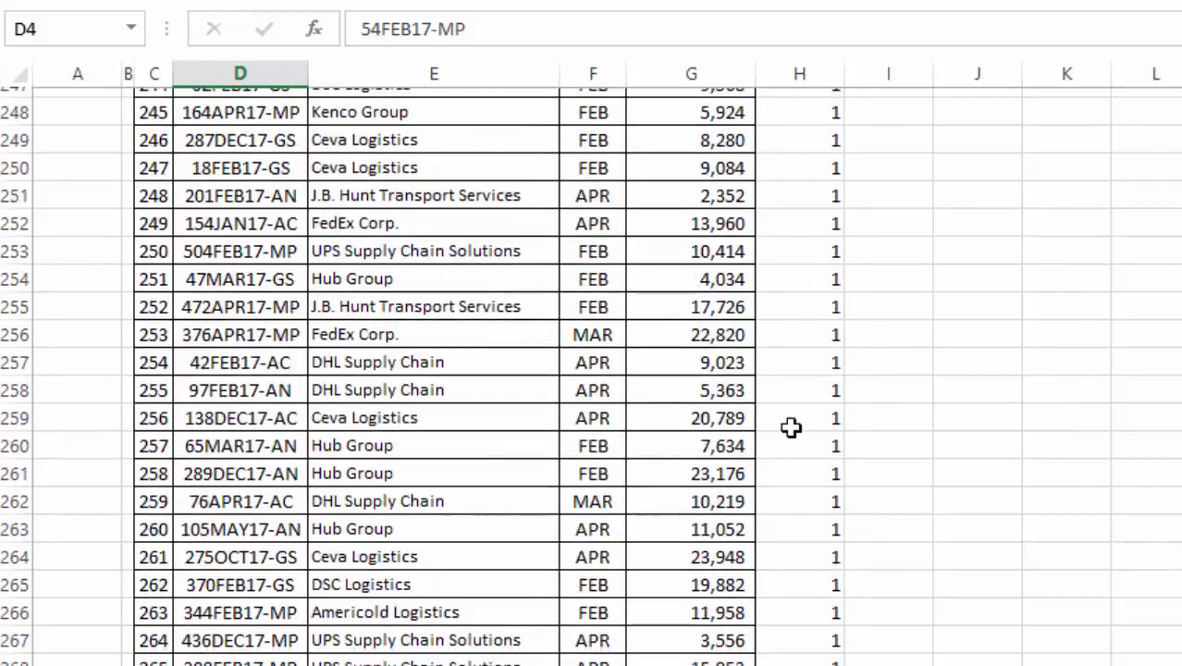
pyautogui.scroll(-18, 860, 471)
pyautogui.scroll(3, 877, 500)
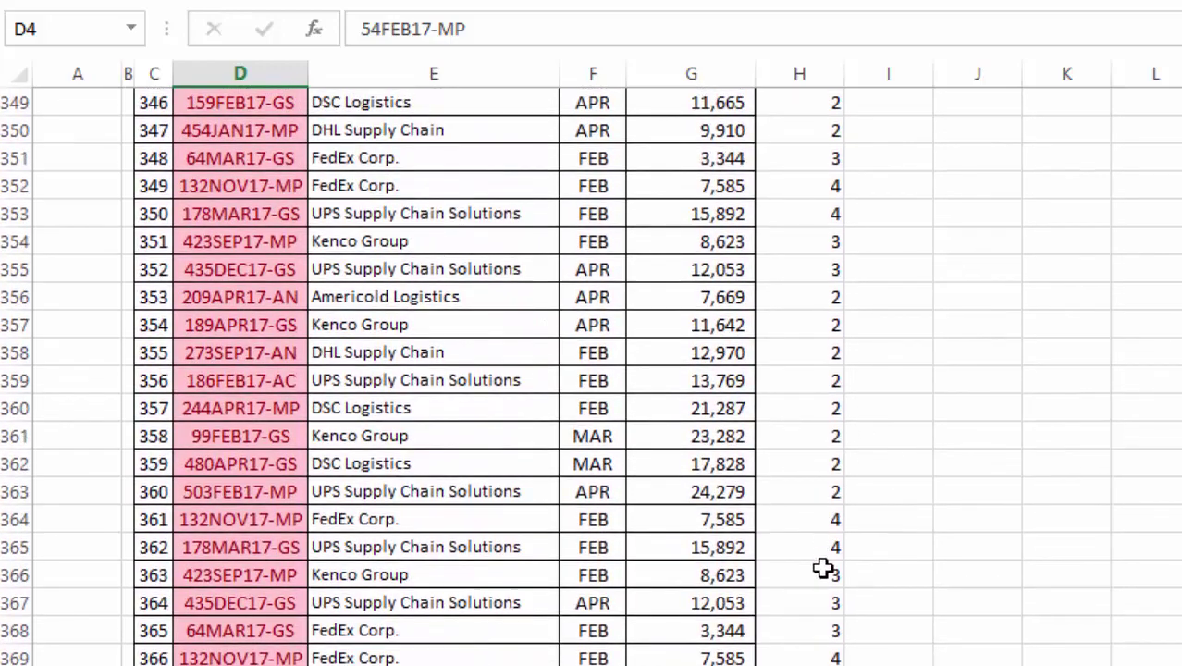
pyautogui.scroll(-2, 805, 490)
pyautogui.click(801, 383)
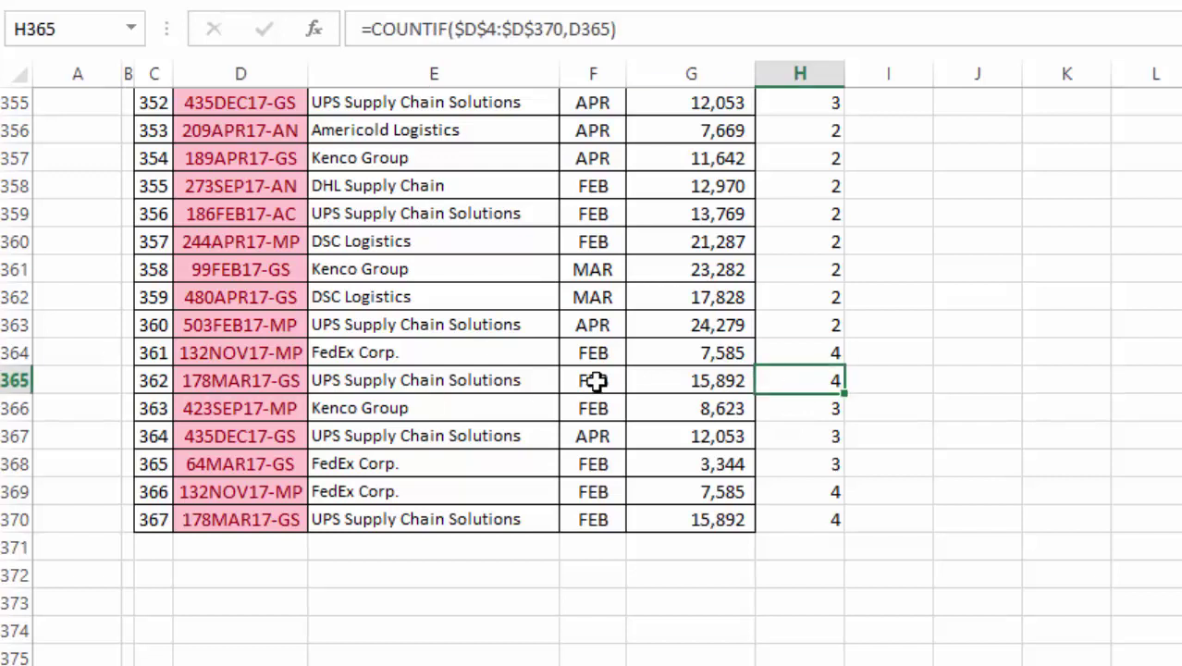
pyautogui.click(297, 387)
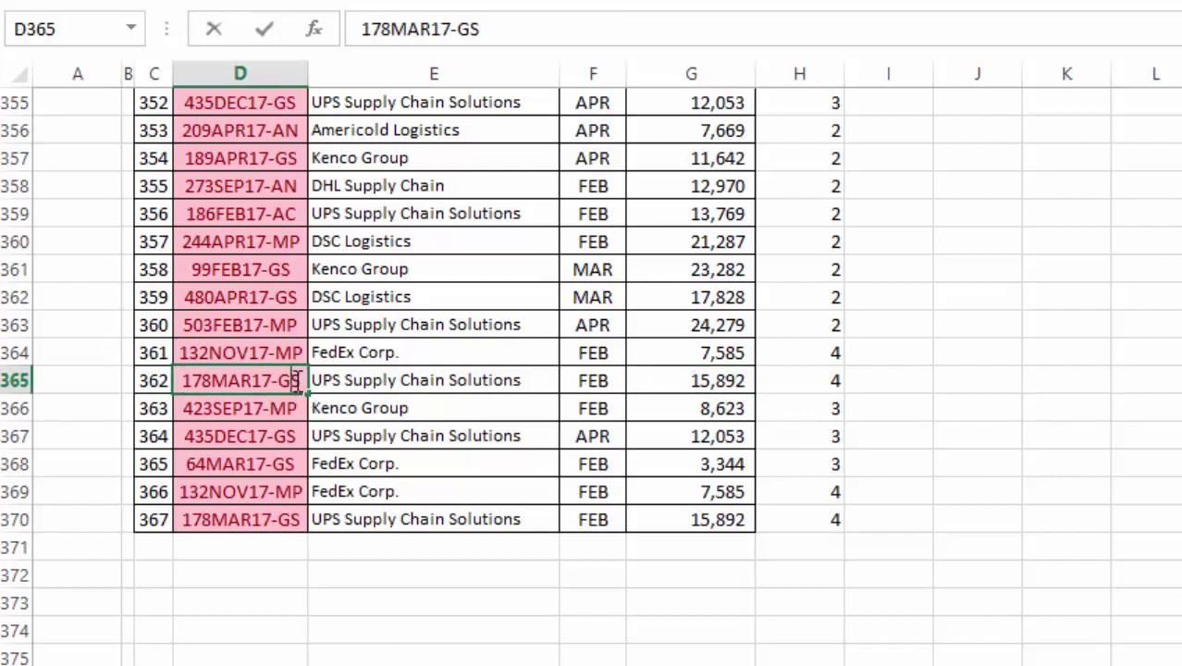
pyautogui.click(1054, 319)
pyautogui.hotkey('ctrl', 'f')
pyautogui.write('178MAR17-GS')
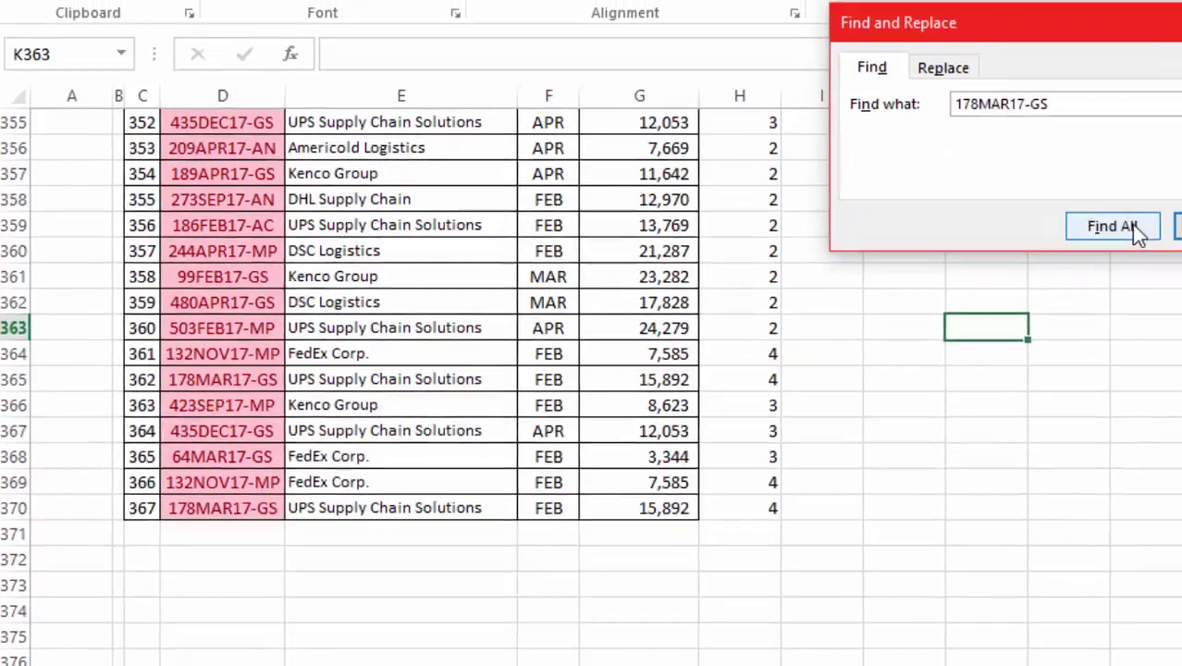
pyautogui.click(1105, 224)
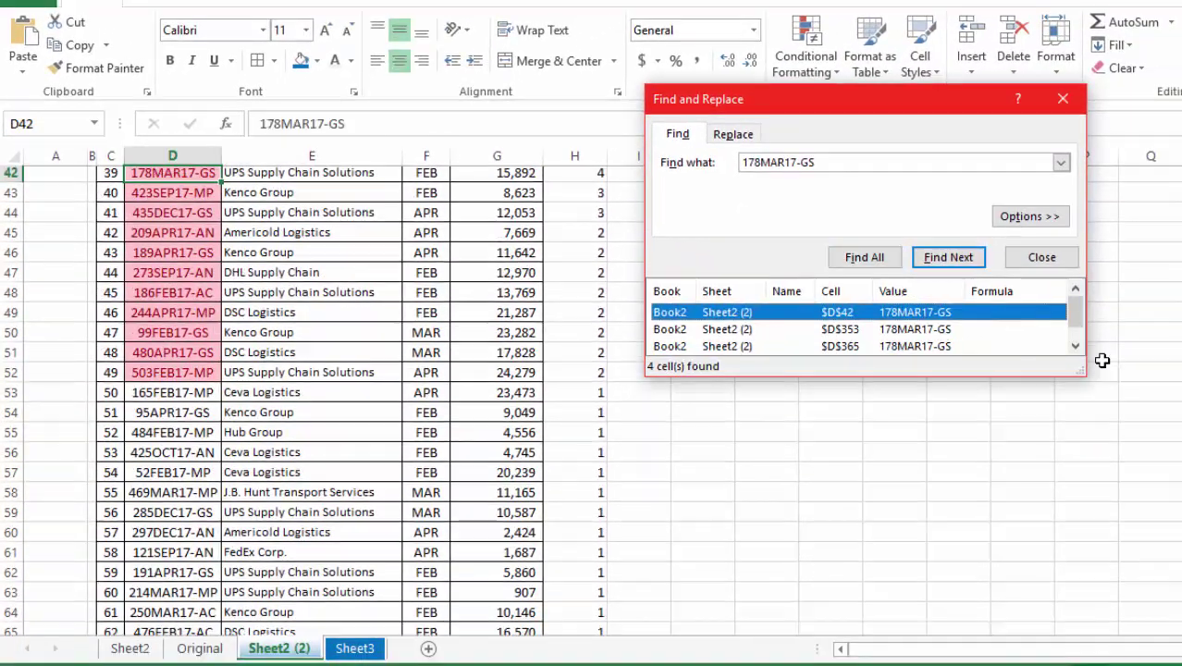
pyautogui.moveTo(1083, 373); pyautogui.dragTo(1117, 481)
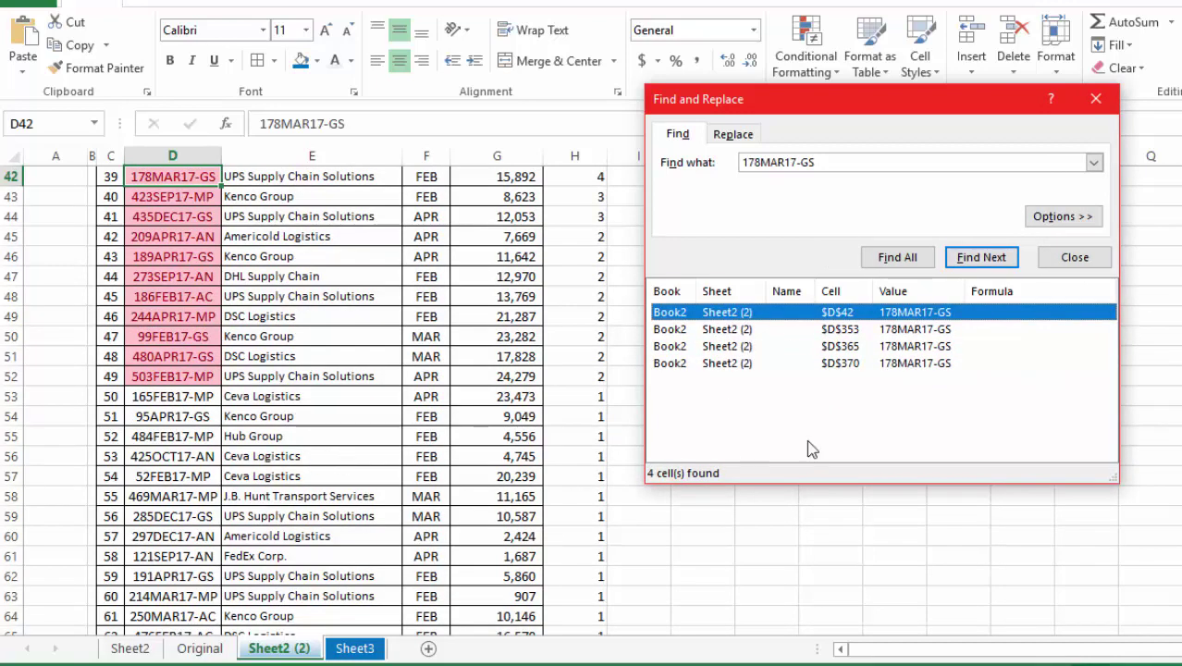
pyautogui.moveTo(765, 104); pyautogui.dragTo(276, 225)
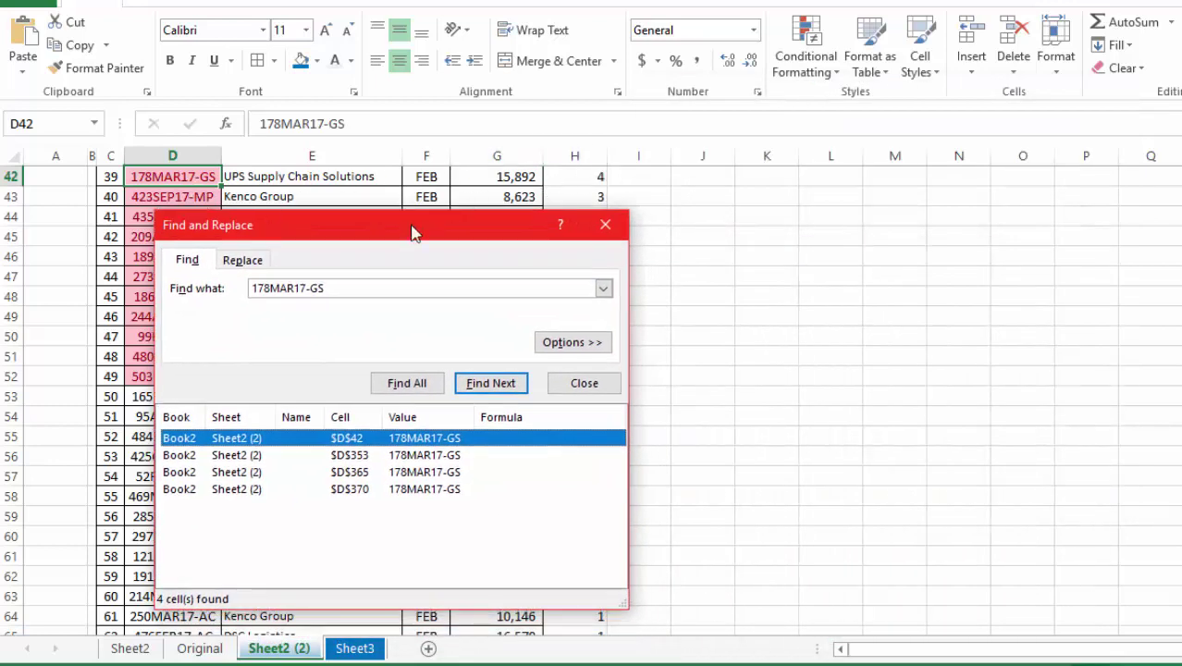
pyautogui.moveTo(413, 233); pyautogui.dragTo(817, 147)
pyautogui.click(558, 445)
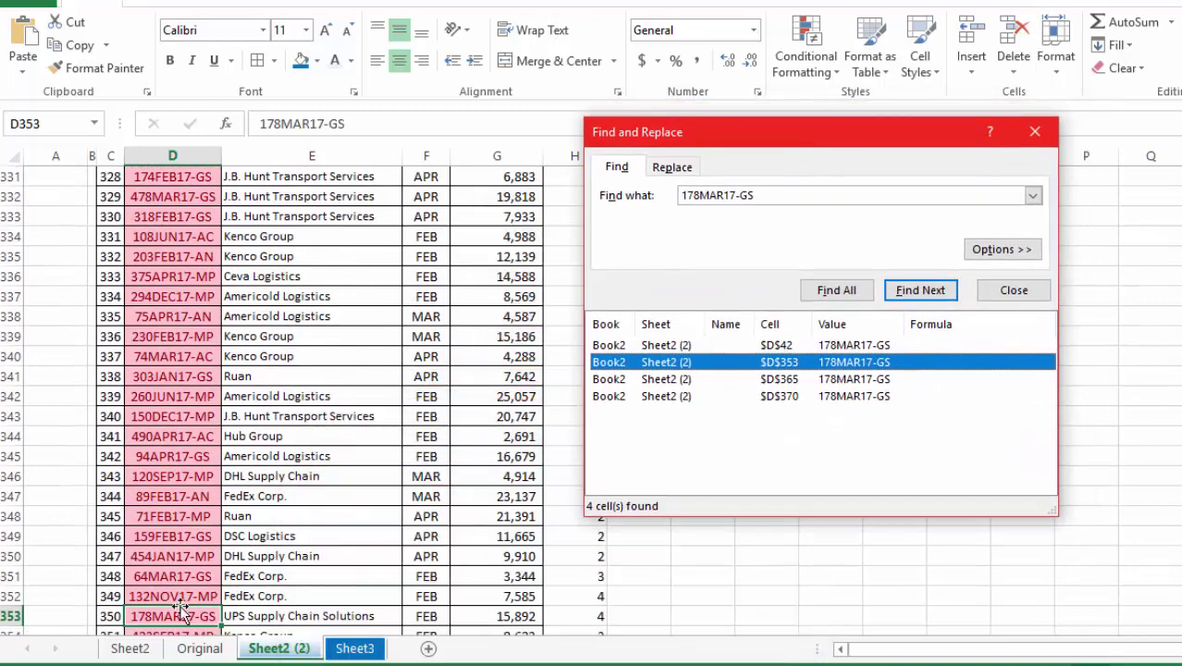
pyautogui.click(638, 379)
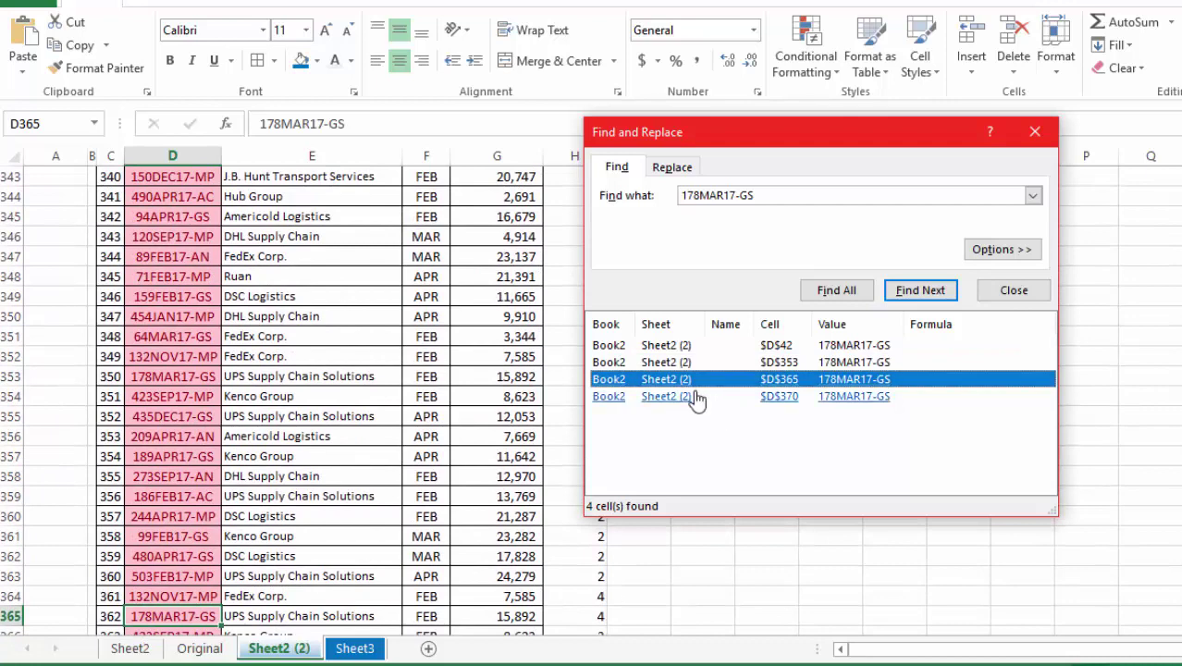
pyautogui.click(694, 395)
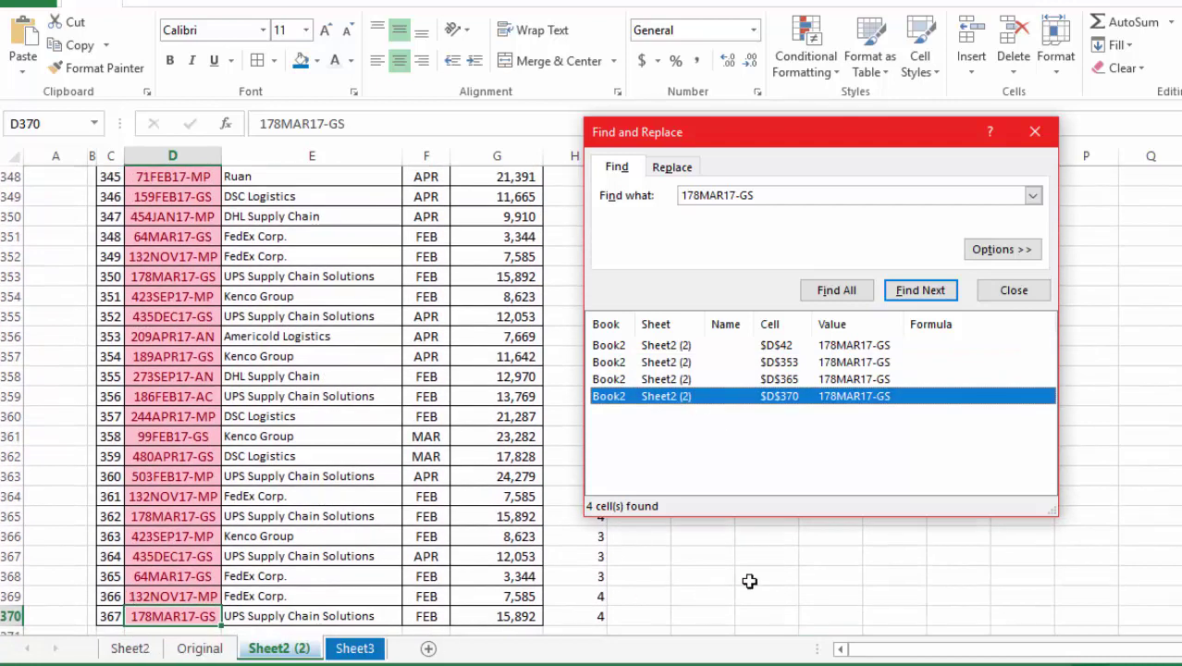
pyautogui.click(1008, 294)
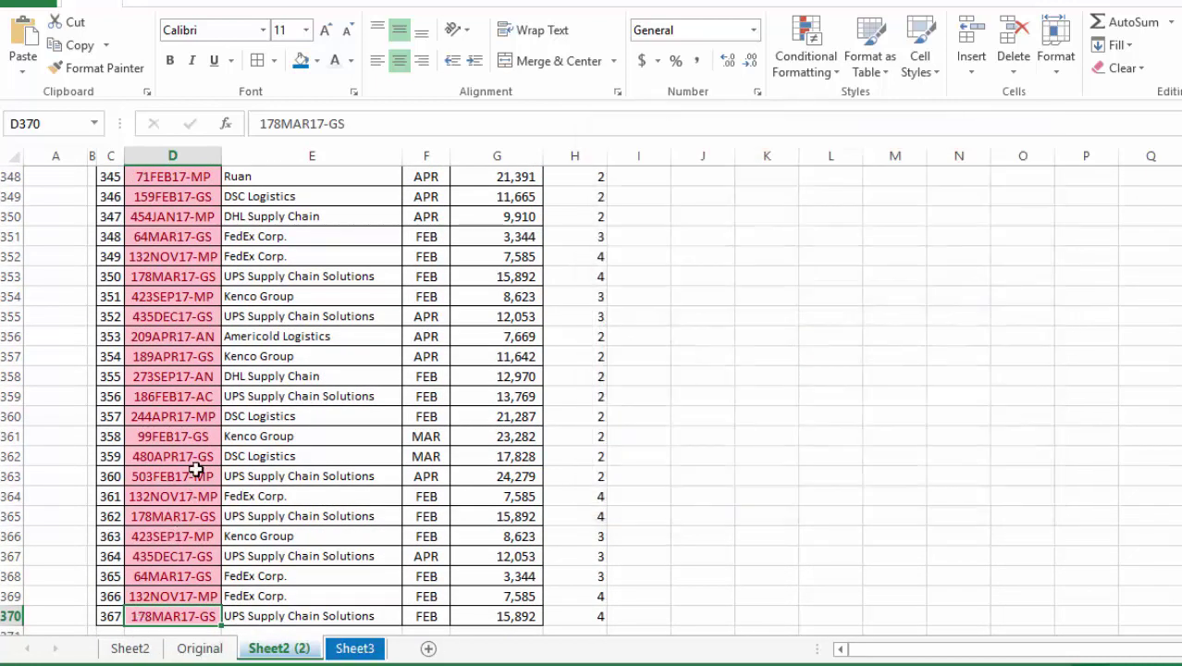
# - Turn on filter dropdowns for the Sales Data header row with Ctrl+Shift+L
pyautogui.scroll(20, 472, 467)
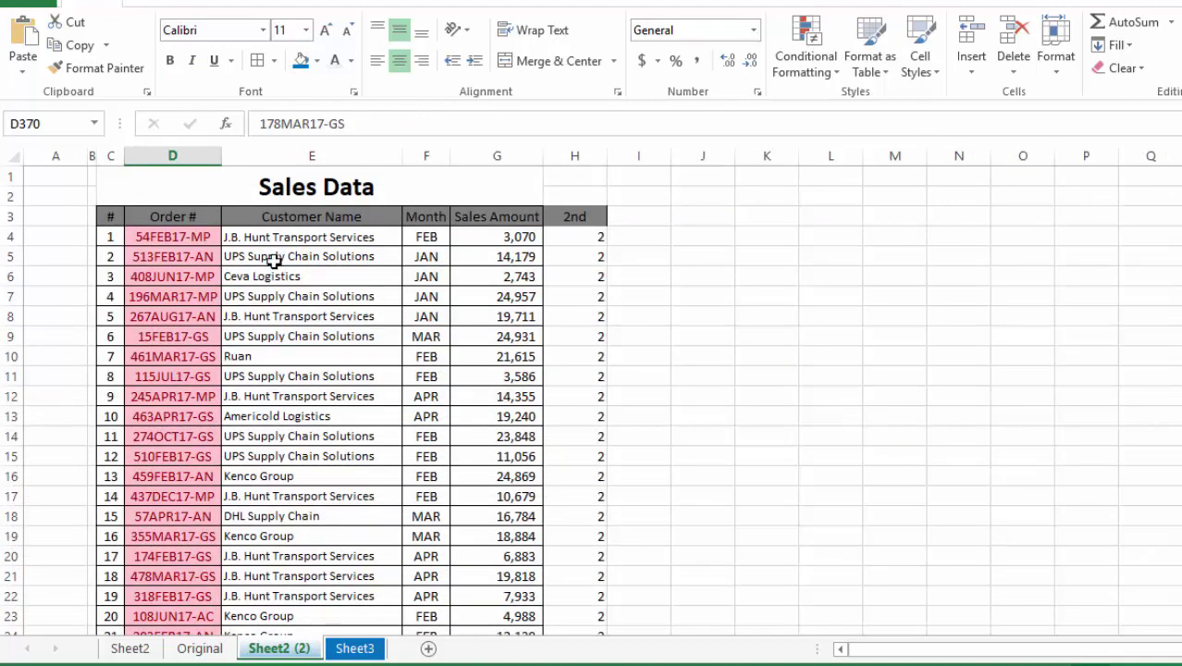
pyautogui.moveTo(106, 219); pyautogui.dragTo(571, 209)
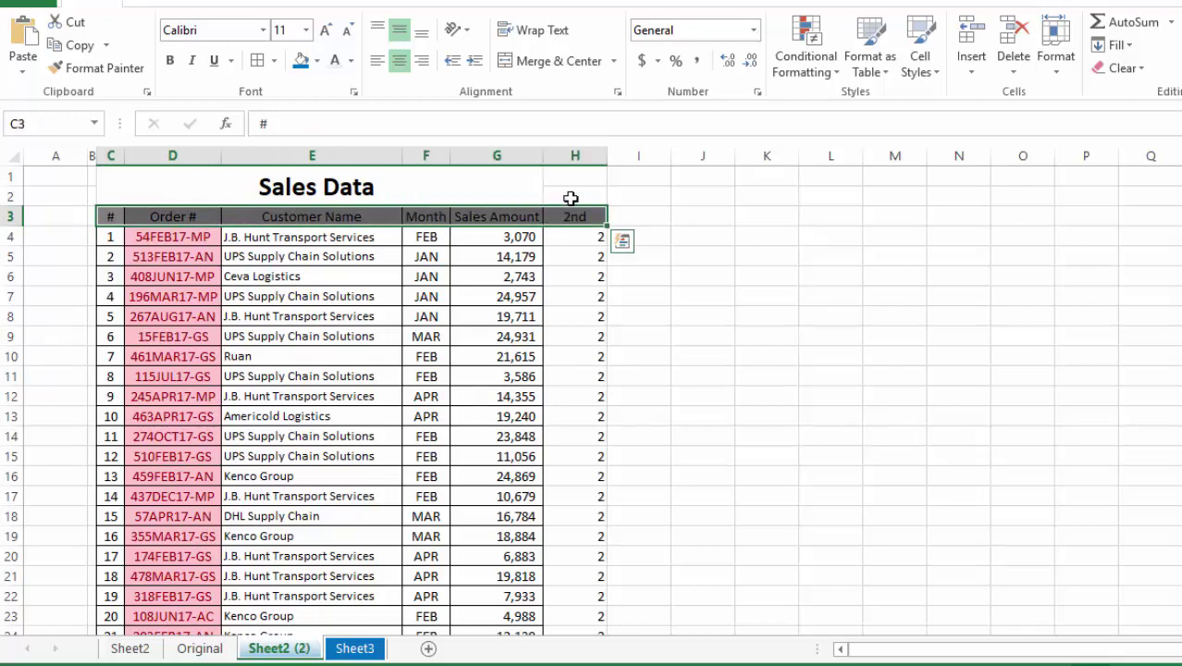
pyautogui.hotkey('ctrl', 'shift', 'l')
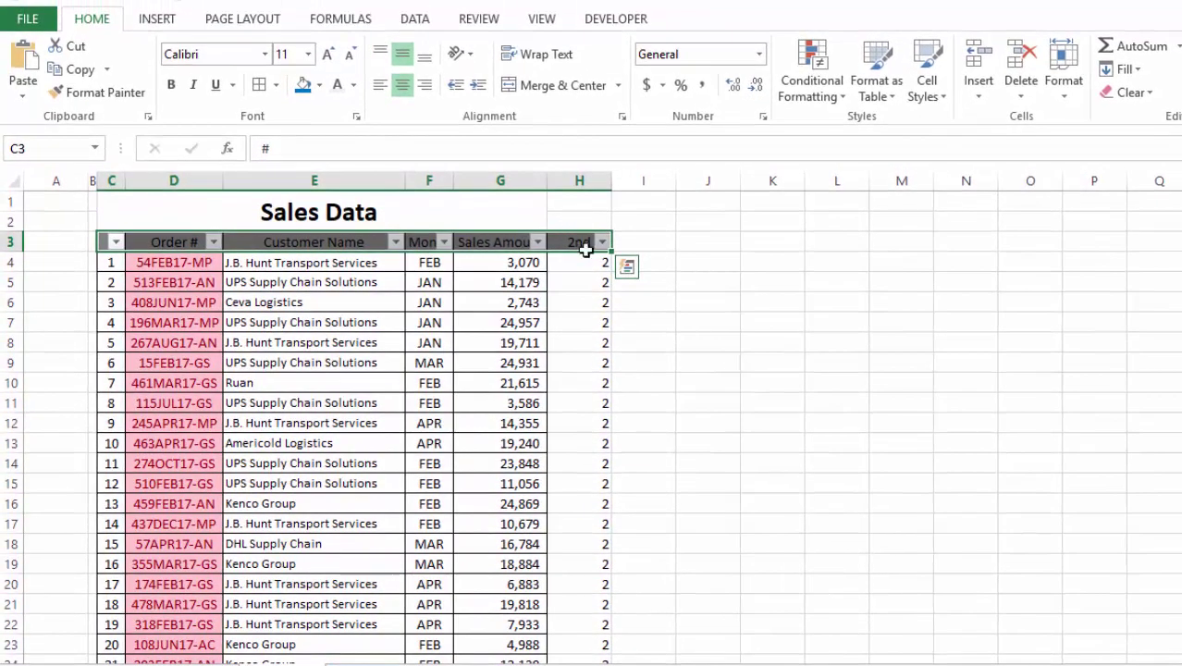
pyautogui.click(500, 362)
pyautogui.click(210, 222)
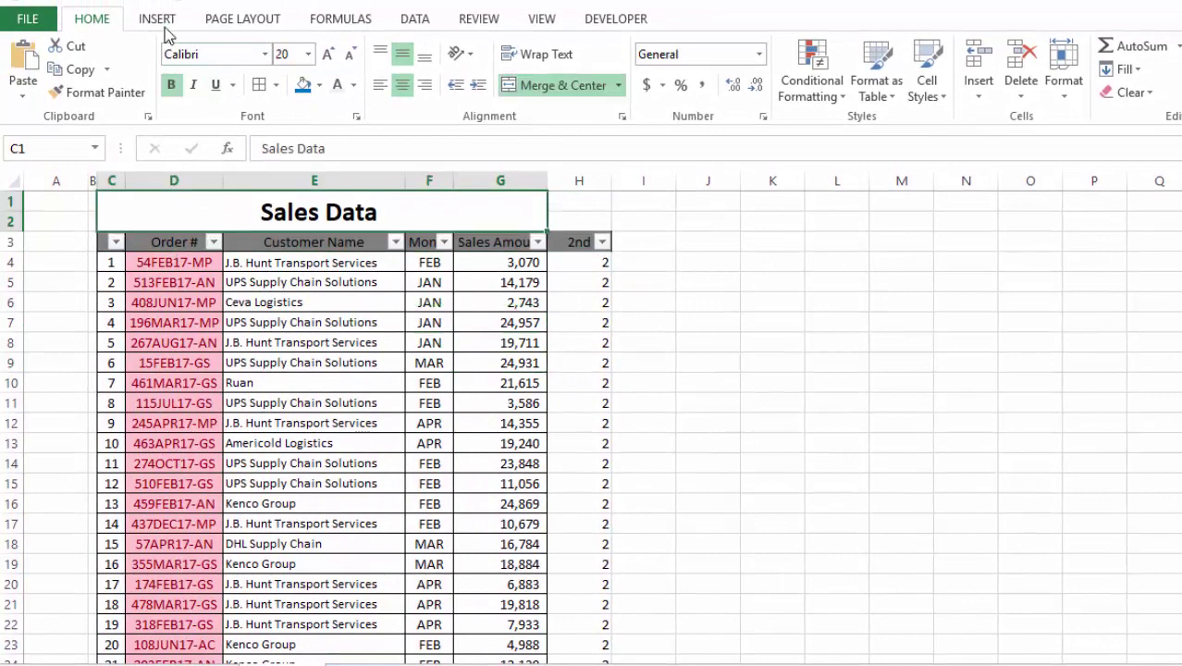
pyautogui.click(398, 18)
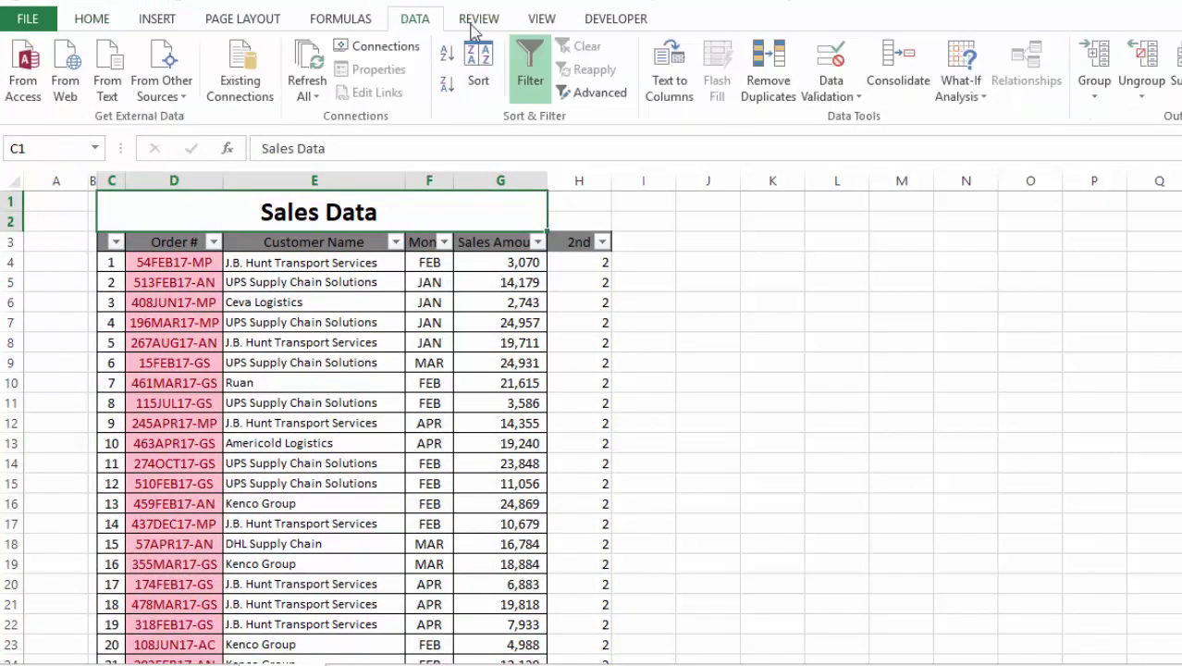
# - Remove Duplicates by Order # only, deleting 56 rows and leaving 311 unique rows
pyautogui.click(781, 79)
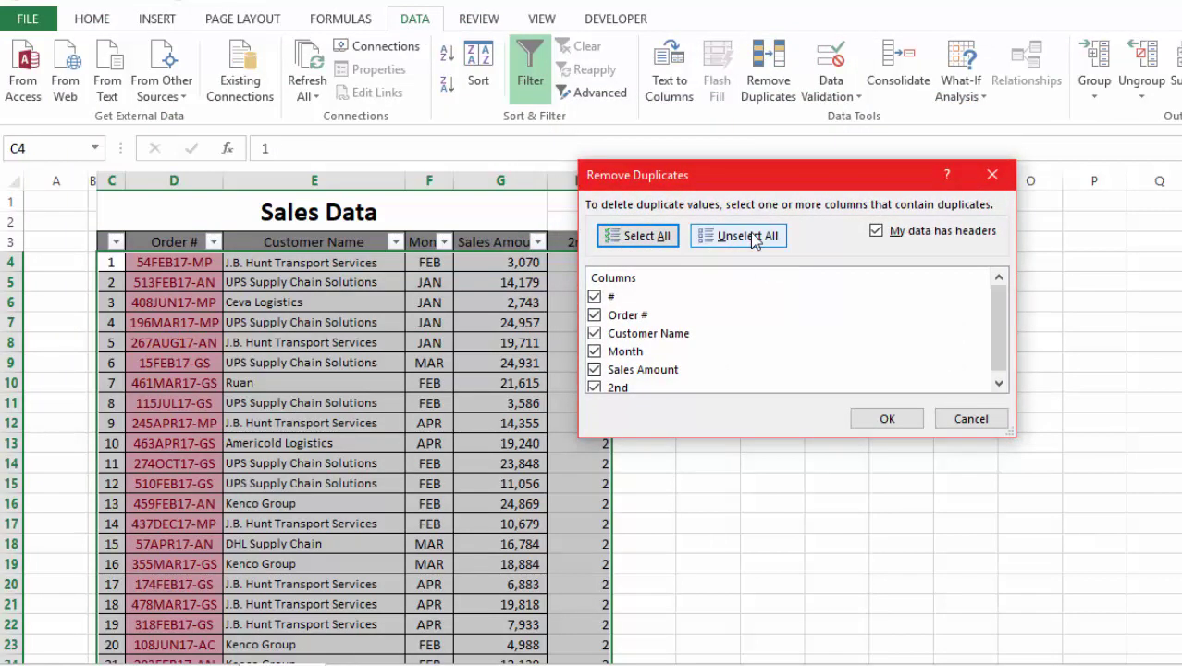
pyautogui.click(738, 235)
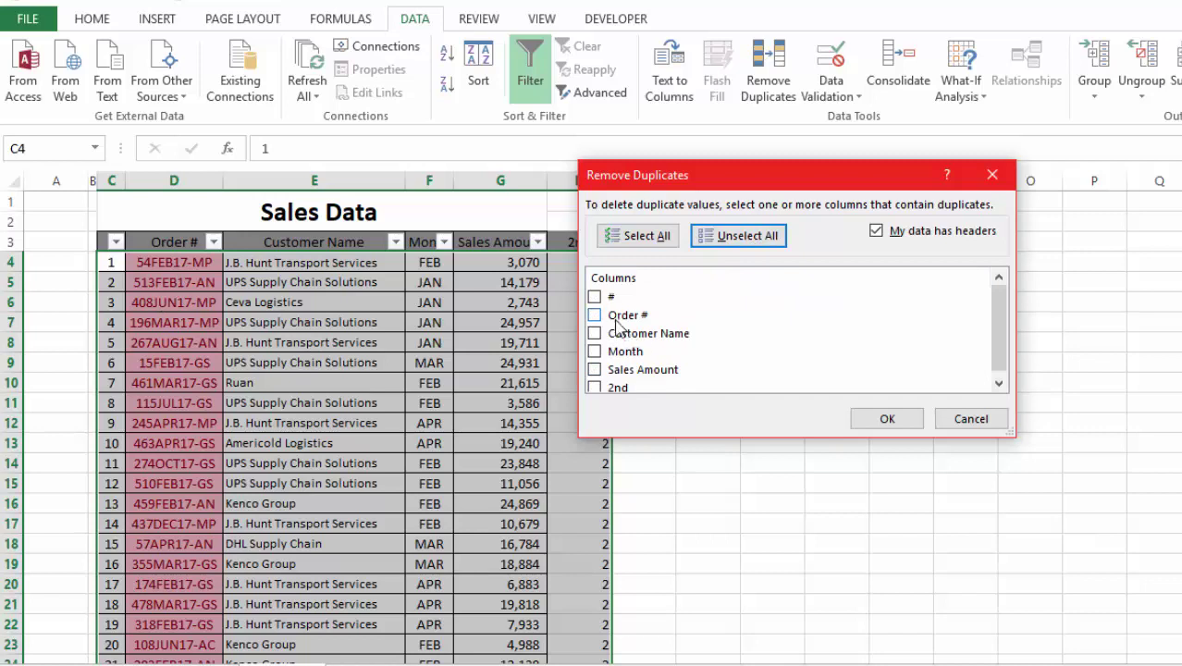
pyautogui.click(594, 316)
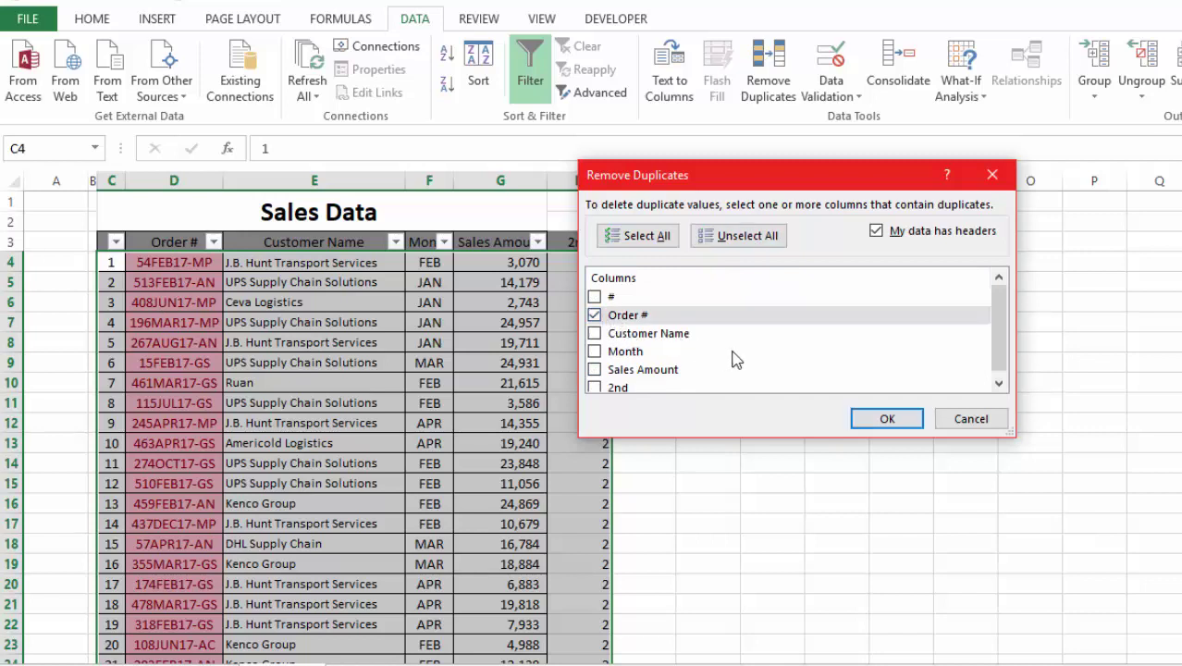
pyautogui.click(876, 418)
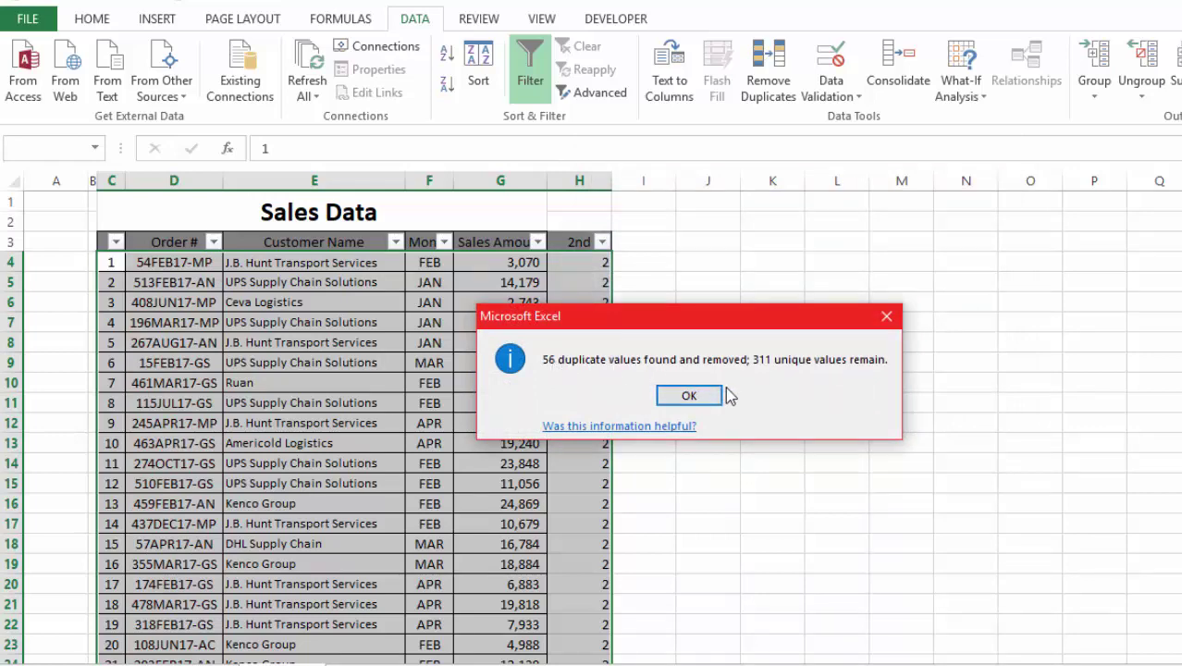
pyautogui.click(699, 397)
pyautogui.click(442, 387)
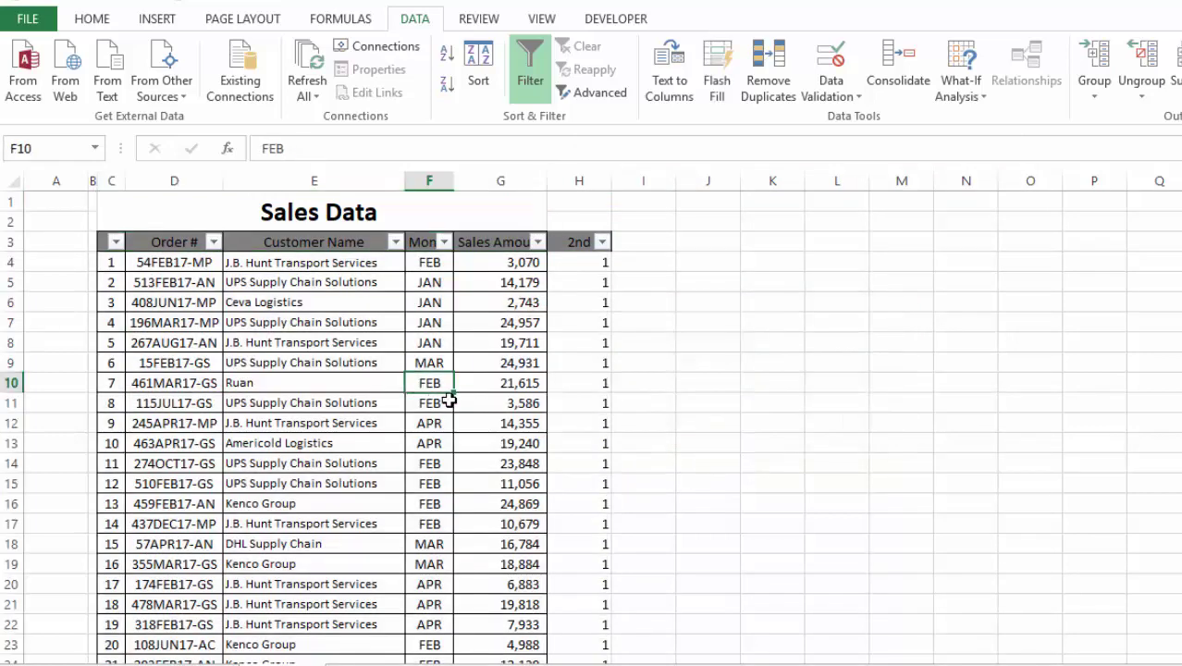